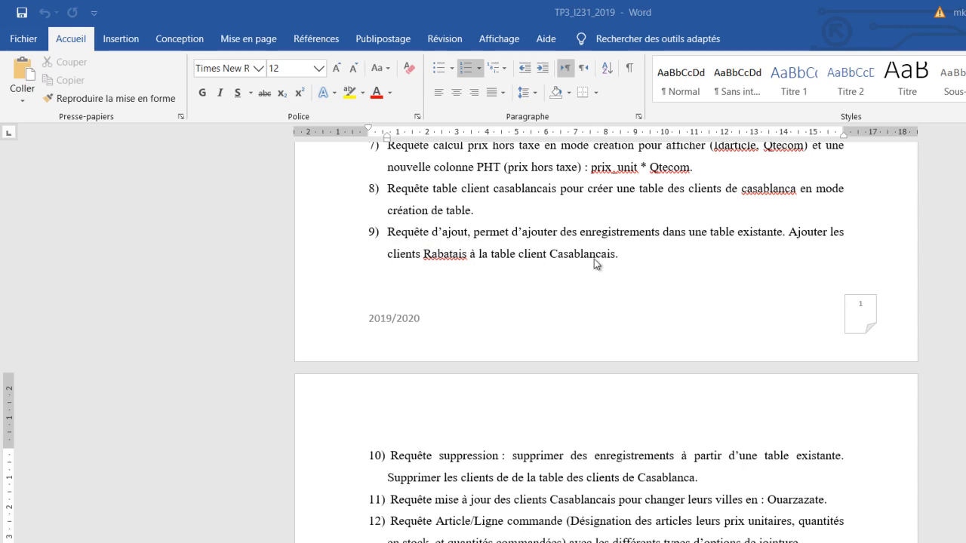
- Switch to the TP_BCG database in Access and start a new query in design view based on the client table
click(331, 542)
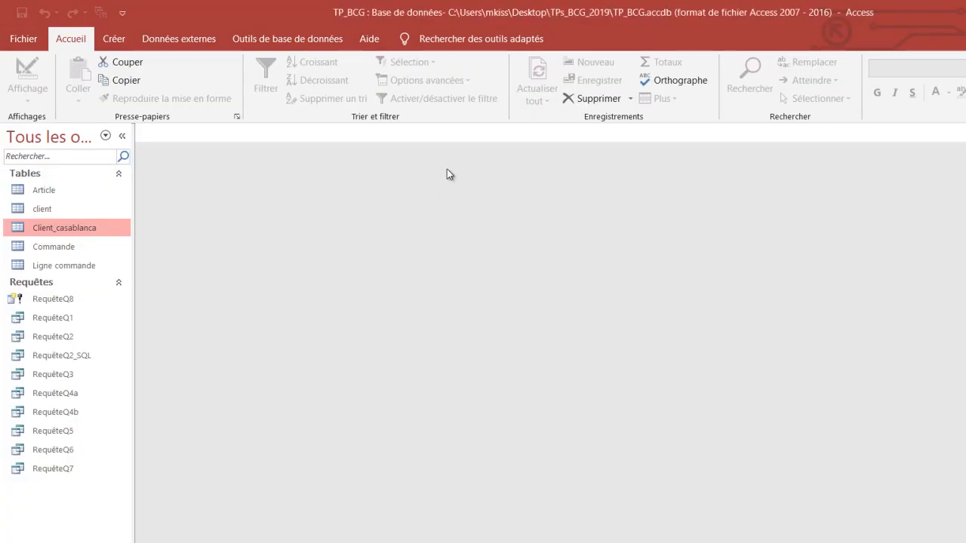
click(115, 39)
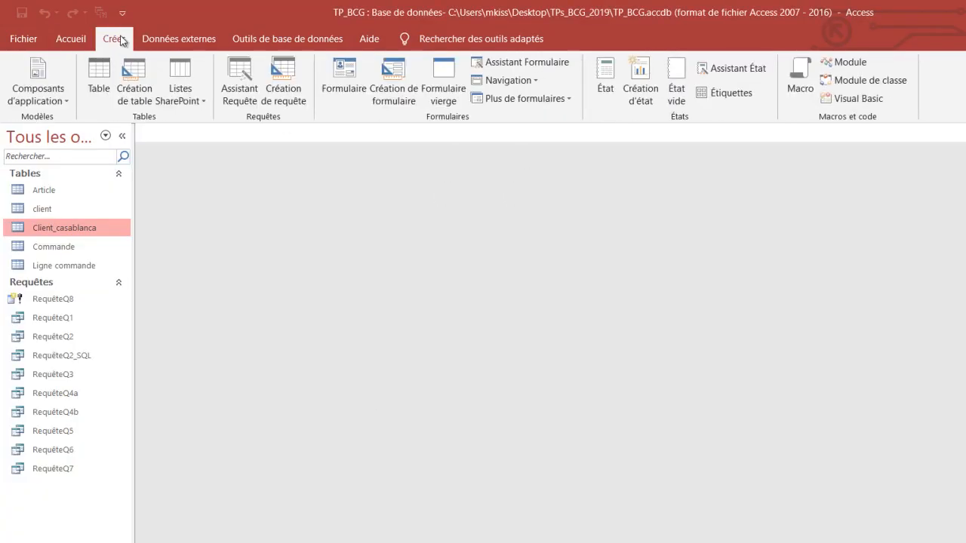
click(283, 76)
drag(569, 240, 587, 126)
click(524, 181)
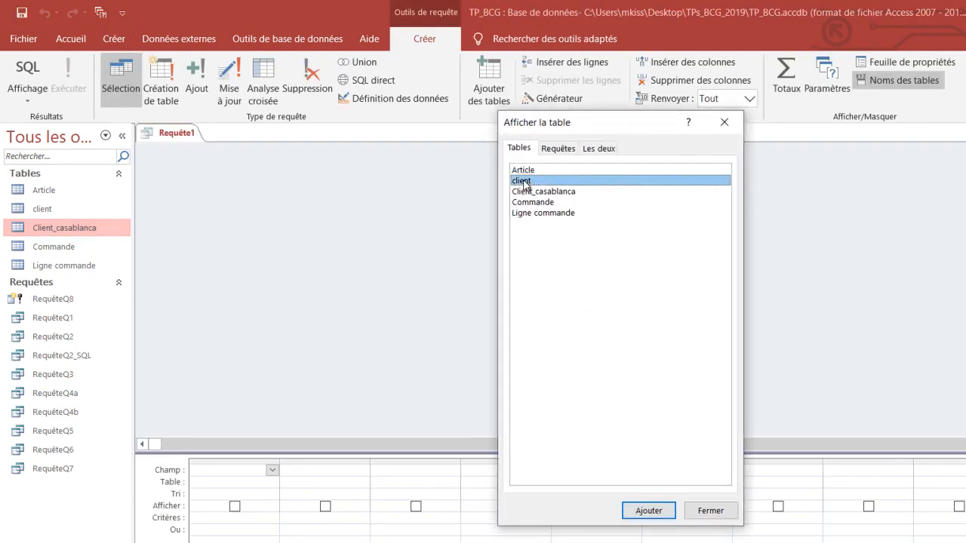
click(646, 515)
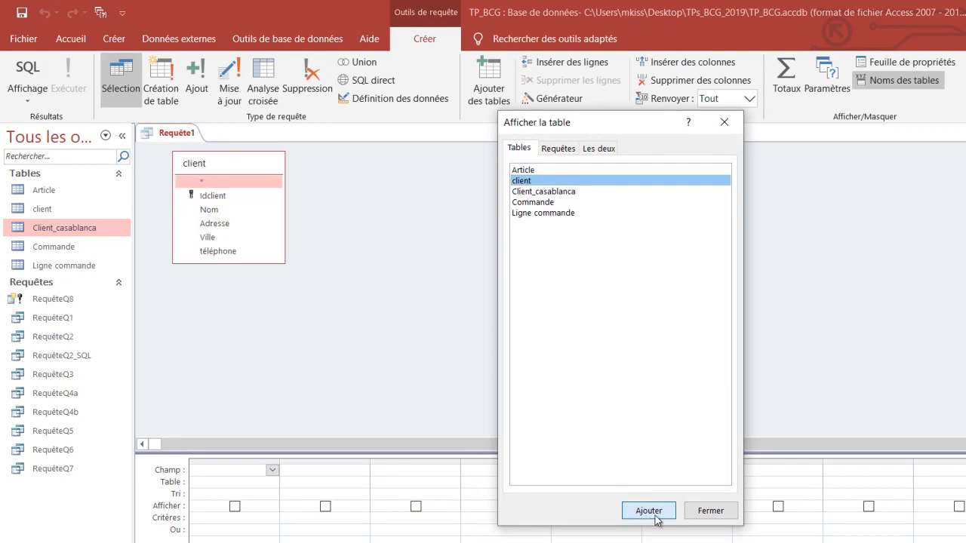
click(699, 512)
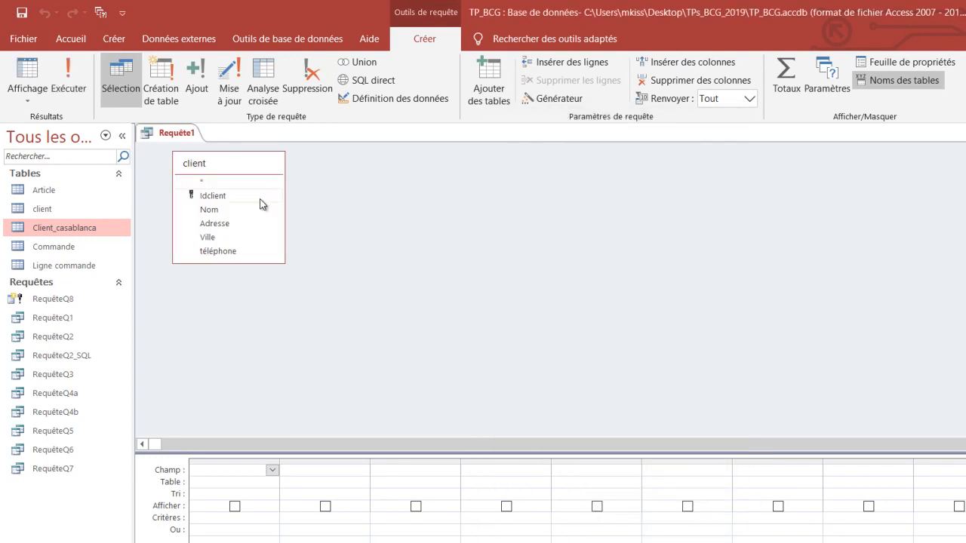
- Add the Idclient, Nom, Adresse, Ville and téléphone fields of the client table to the query grid
double_click(223, 198)
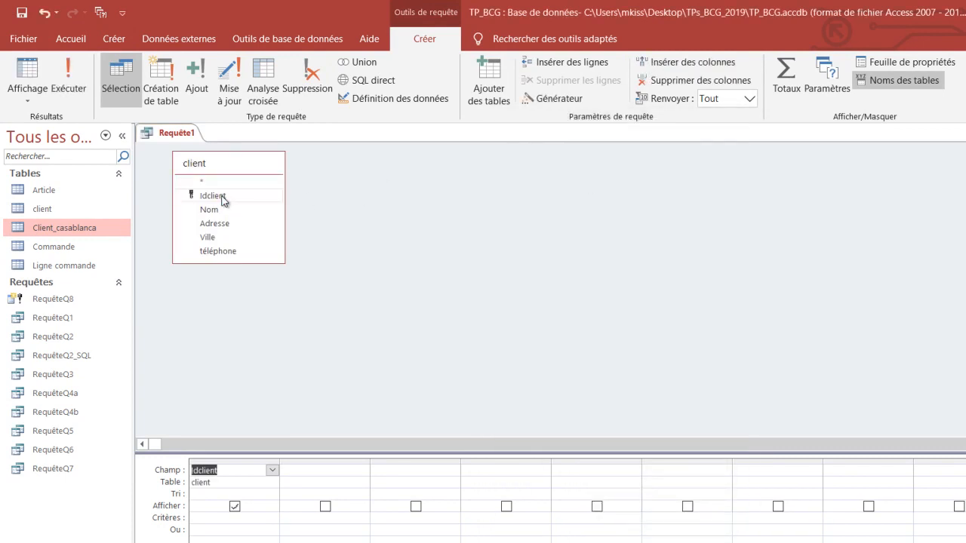
double_click(220, 211)
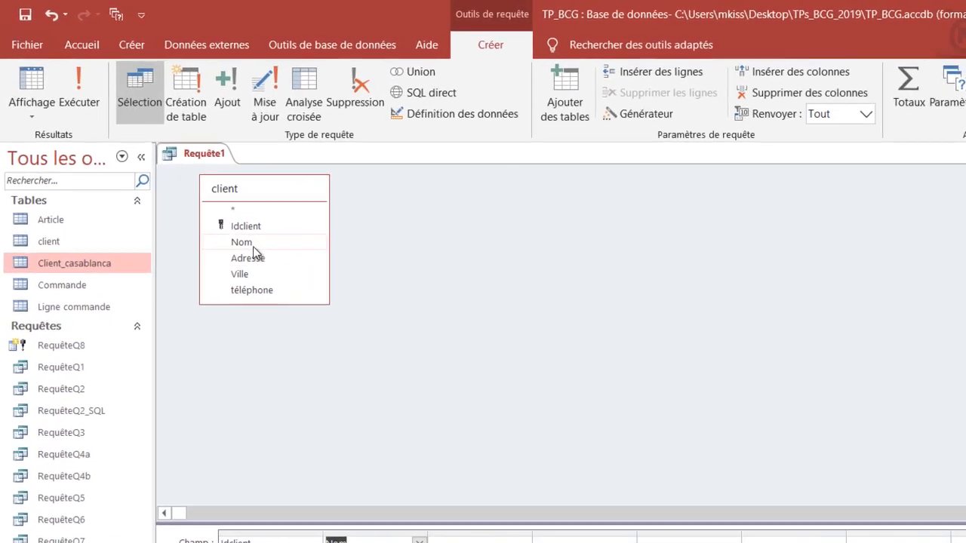
double_click(251, 261)
double_click(256, 287)
double_click(259, 304)
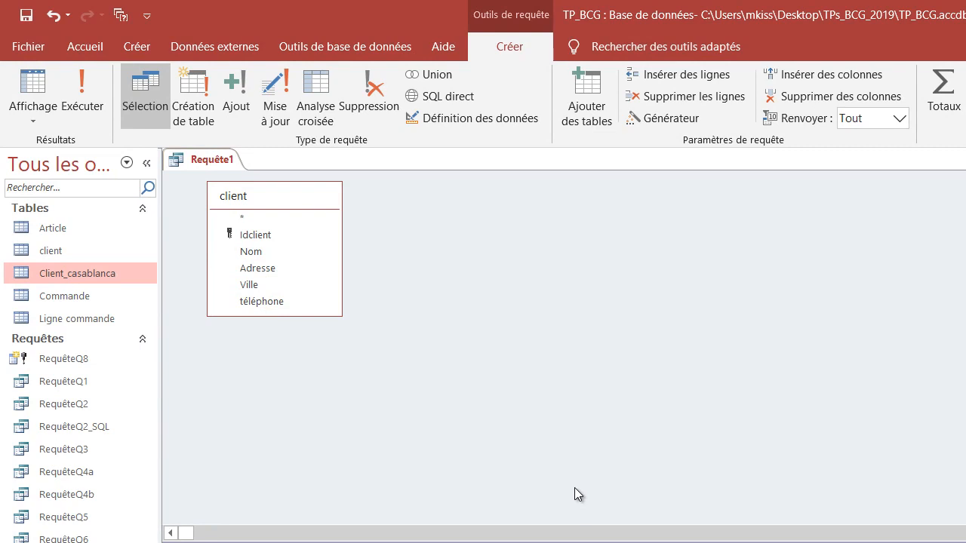
- With the Ville criterion set to "rabat", preview the selected records in datasheet view and return to design view
click(96, 95)
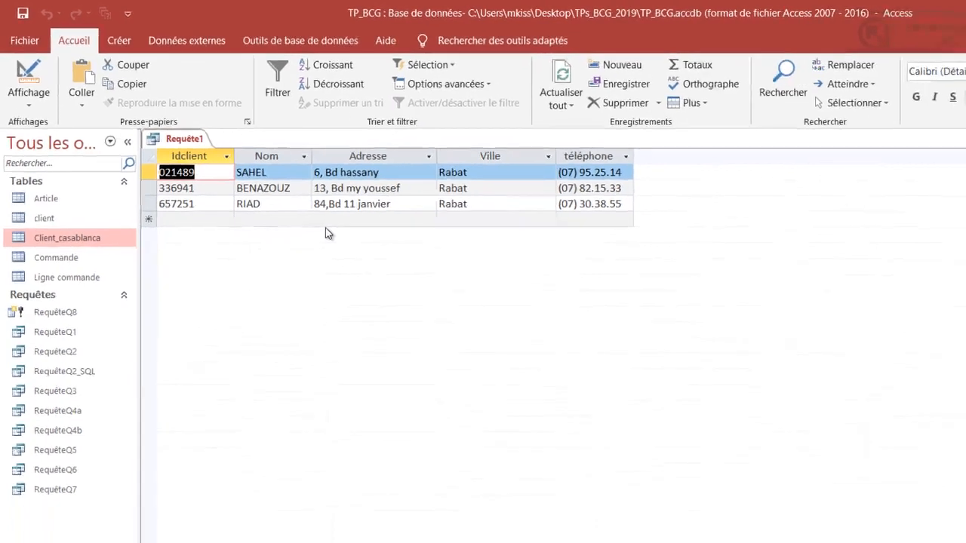
click(30, 106)
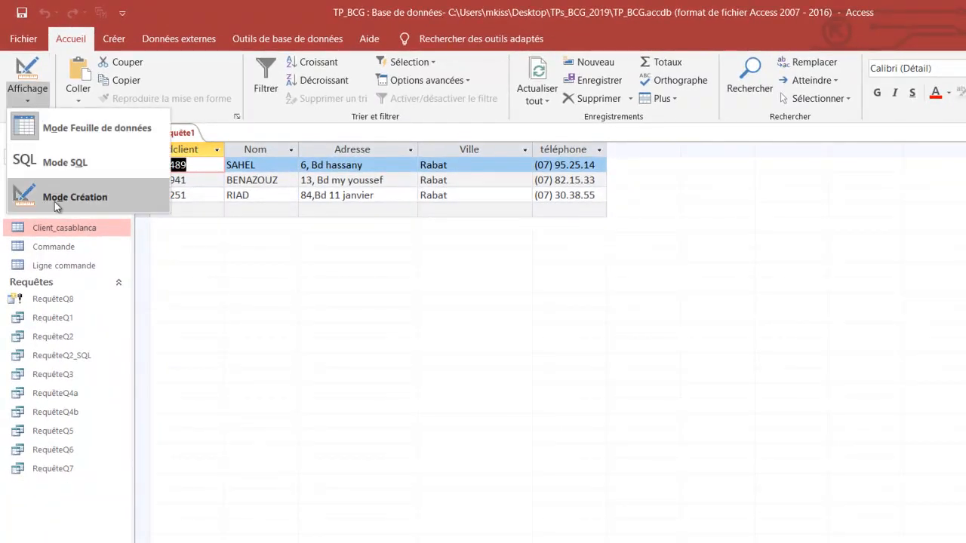
click(55, 198)
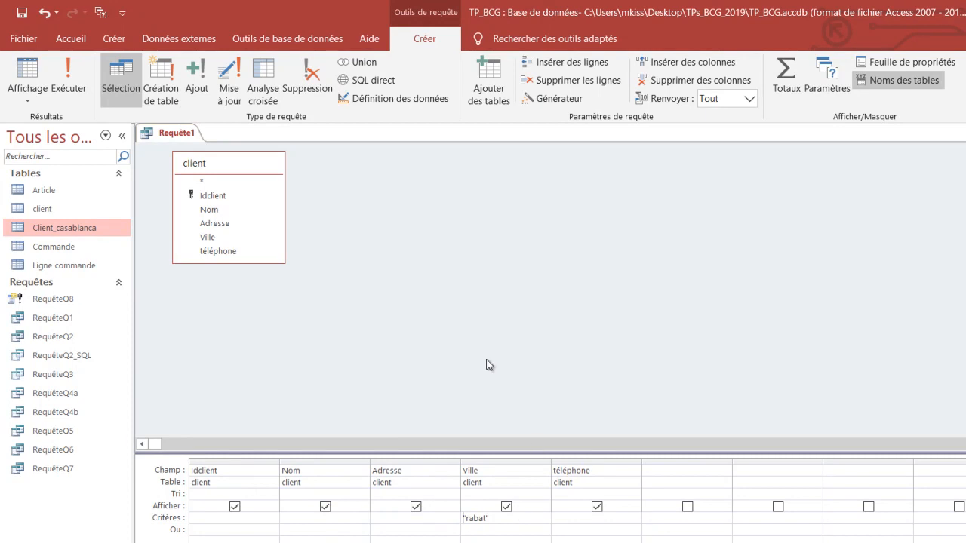
drag(500, 520, 463, 517)
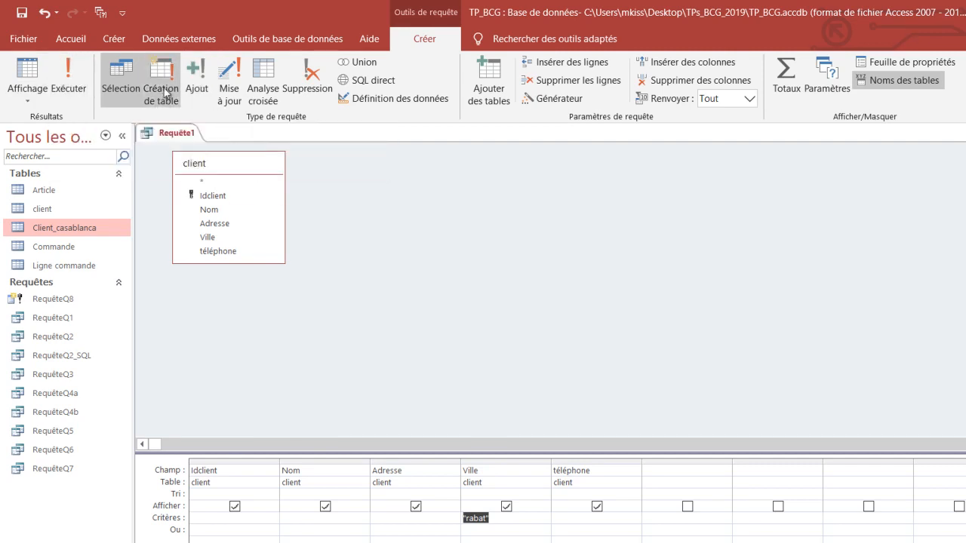
- Change the query to an append query (Ajout) that targets the Client_casablanca table in the current database
click(196, 80)
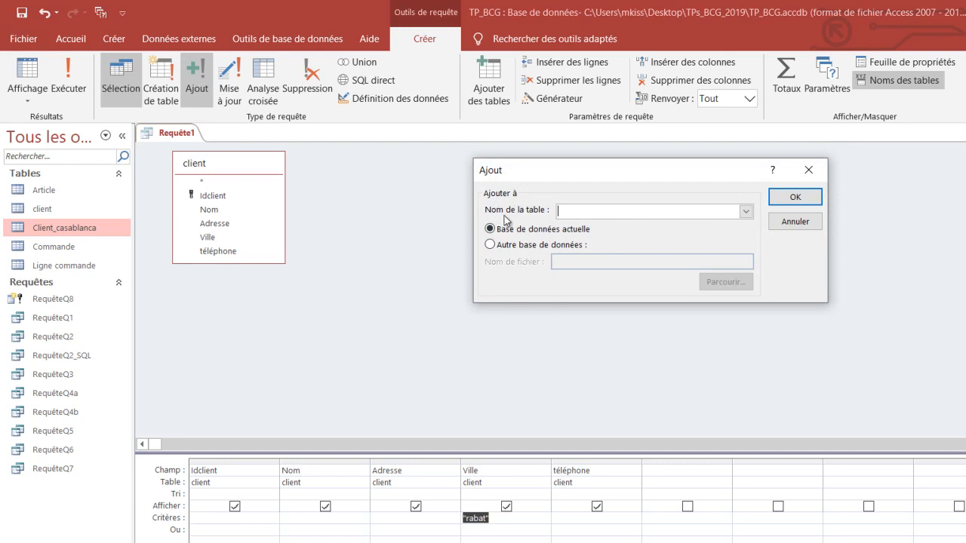
click(746, 212)
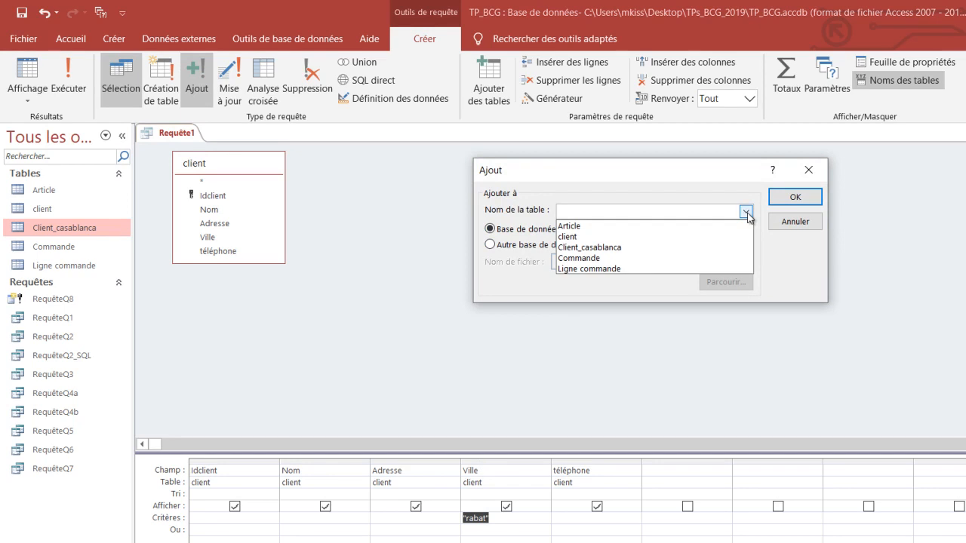
click(588, 251)
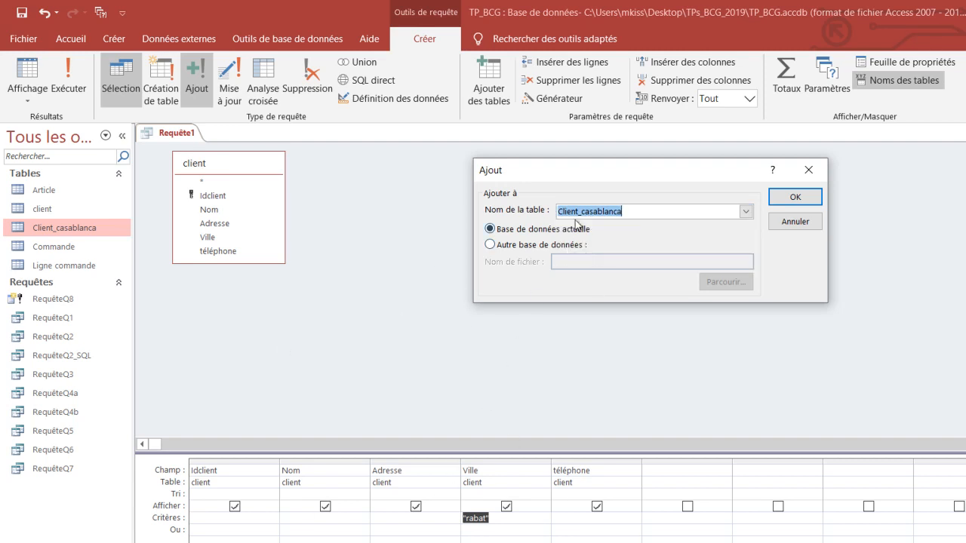
click(796, 198)
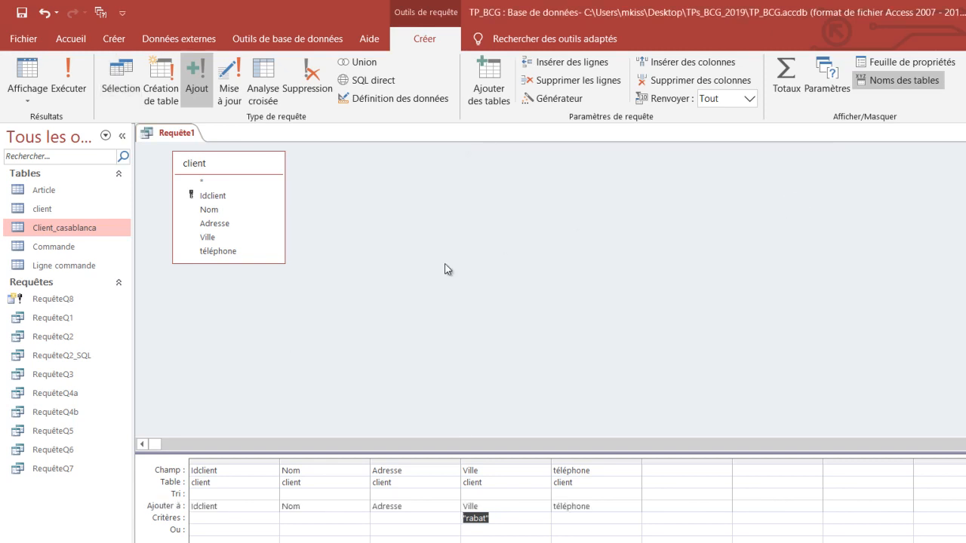
- Open the Client_casablanca table to check its records before the append, and close it
double_click(83, 231)
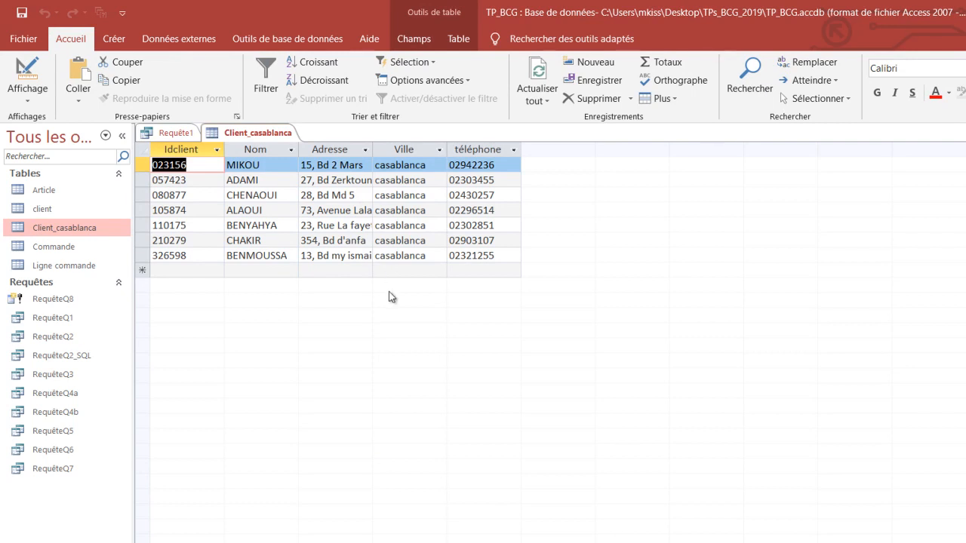
right_click(279, 135)
click(291, 164)
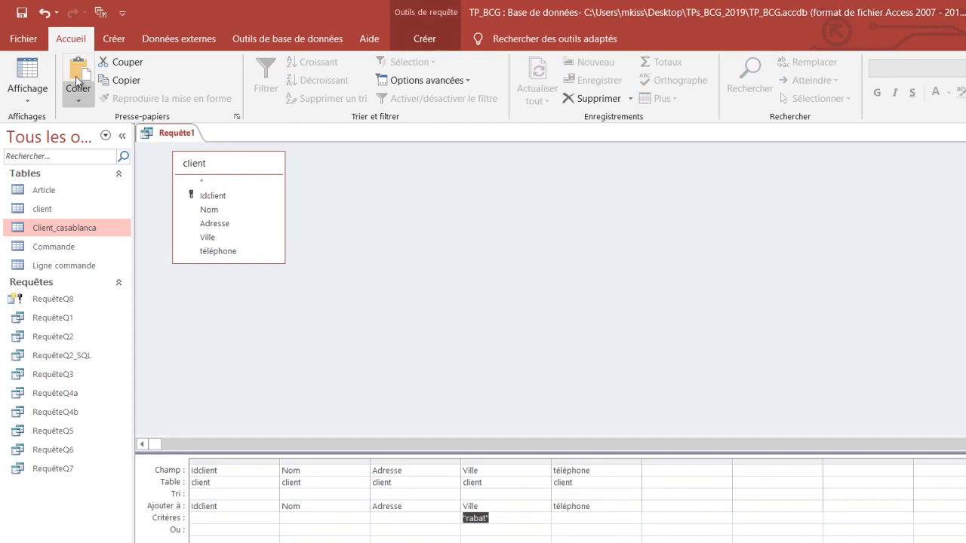
- Run the append query and accept adding the selected rows to Client_casablanca
click(117, 38)
click(424, 38)
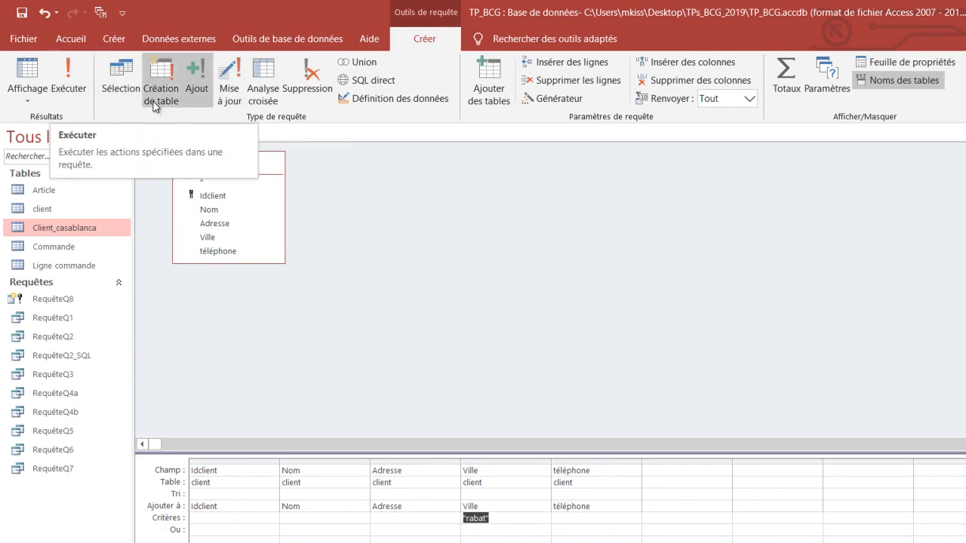
click(61, 85)
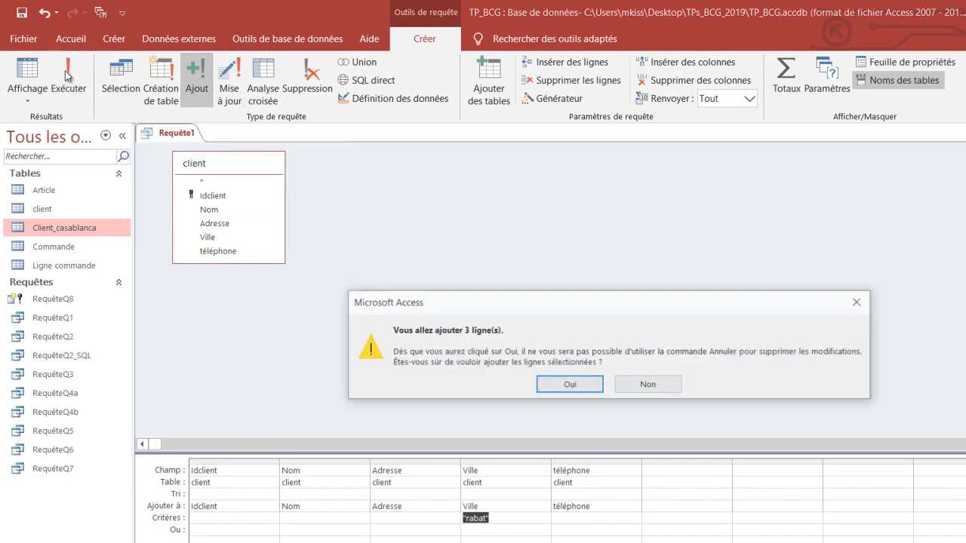
drag(438, 313, 408, 202)
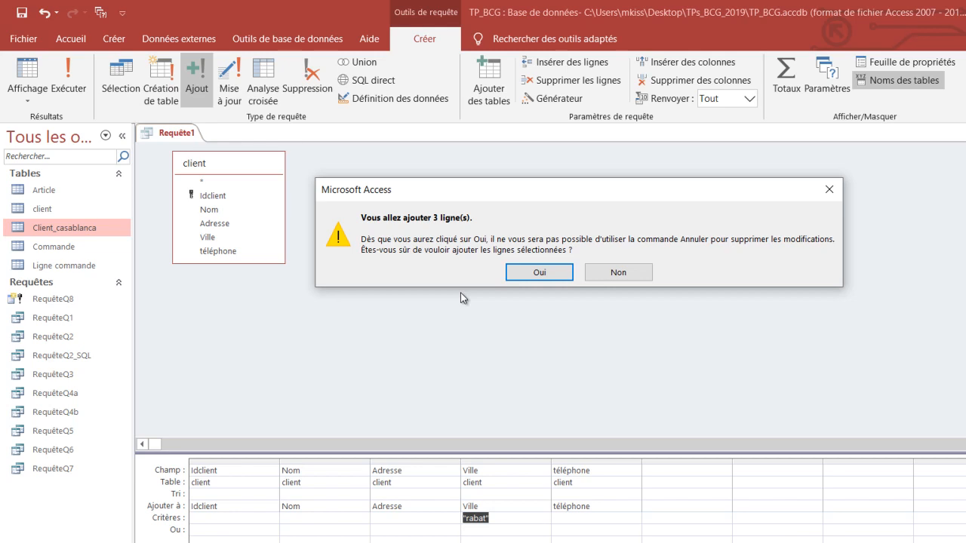
click(514, 275)
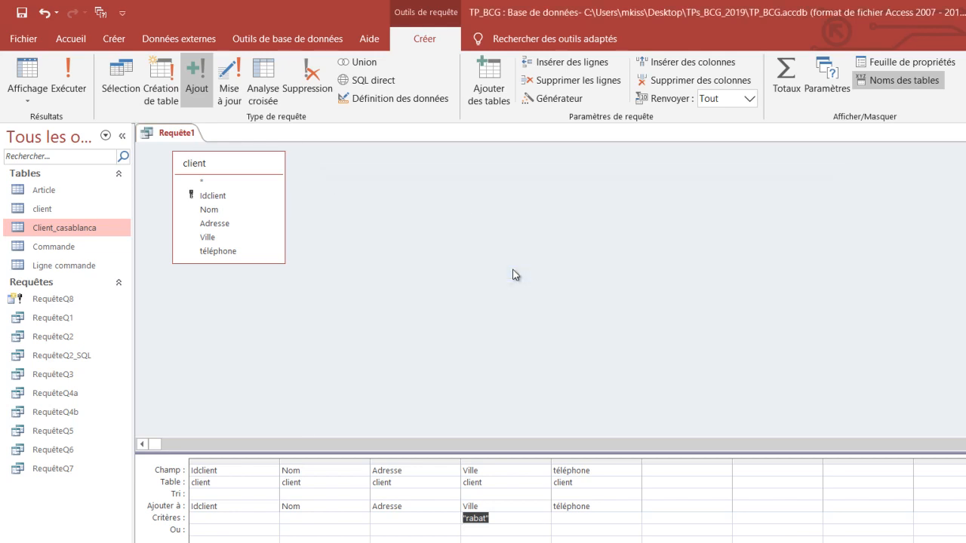
- Open Client_casablanca to compare the original Casablanca rows with the appended Rabat rows, and close the table
double_click(83, 230)
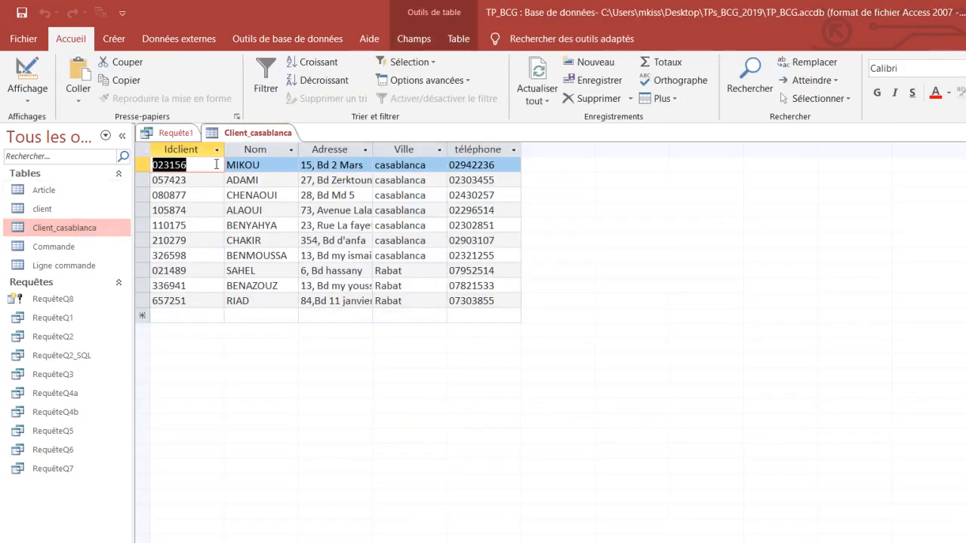
drag(140, 165, 157, 261)
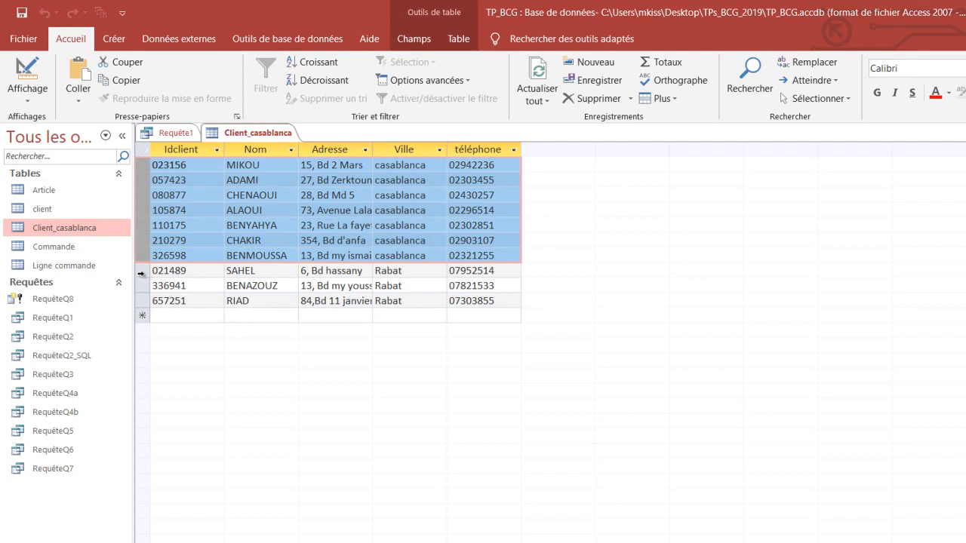
click(141, 273)
drag(140, 273, 139, 302)
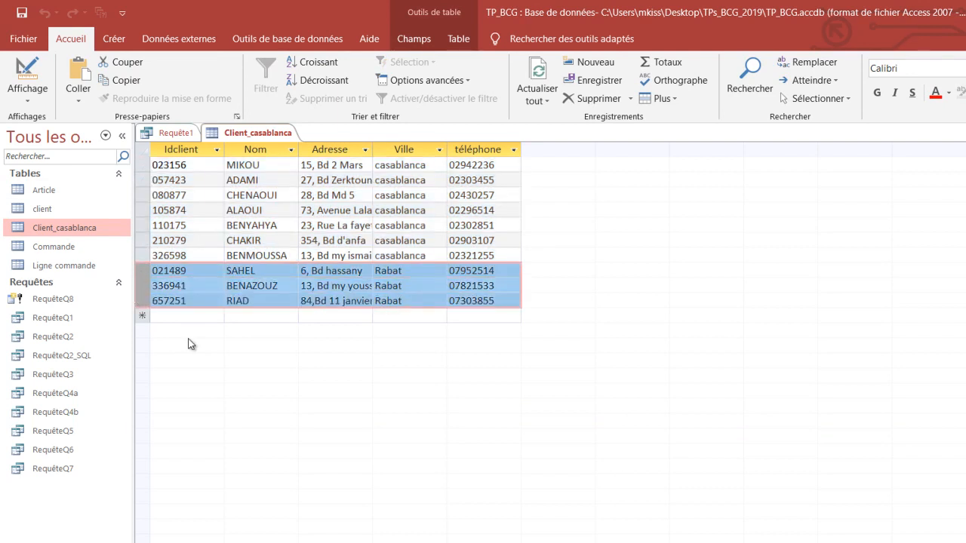
right_click(229, 135)
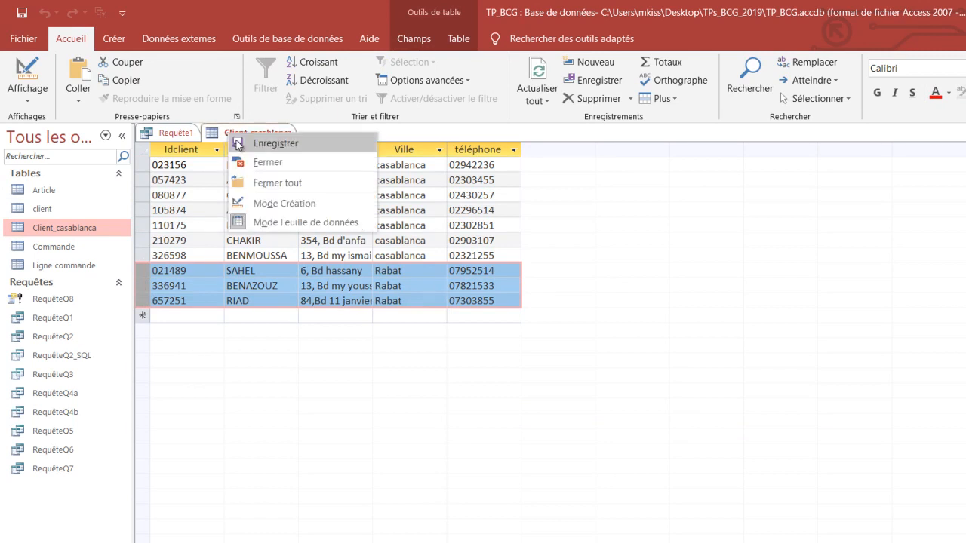
click(265, 163)
- Save the append query as RequêteQ9, checking the question number in the Word exercise sheet, and close the query
right_click(188, 139)
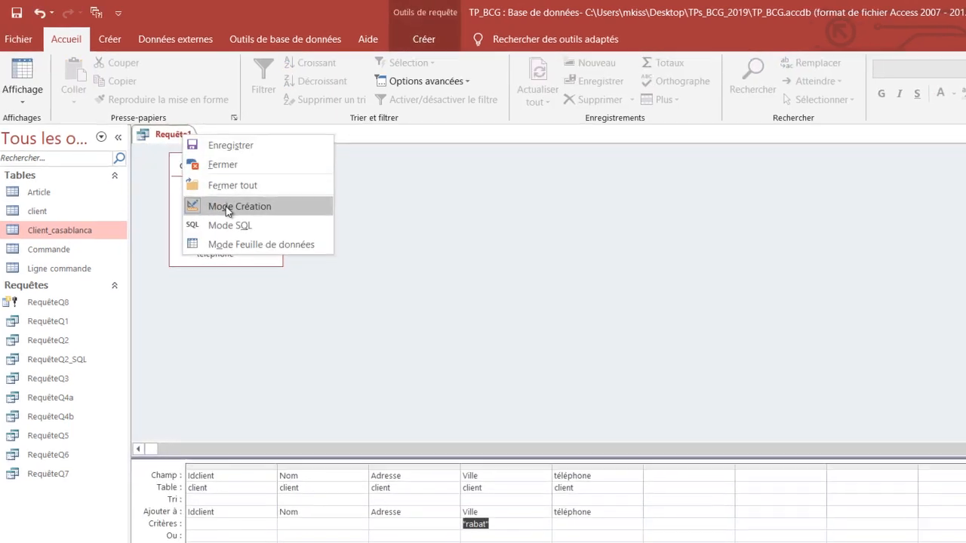
click(226, 147)
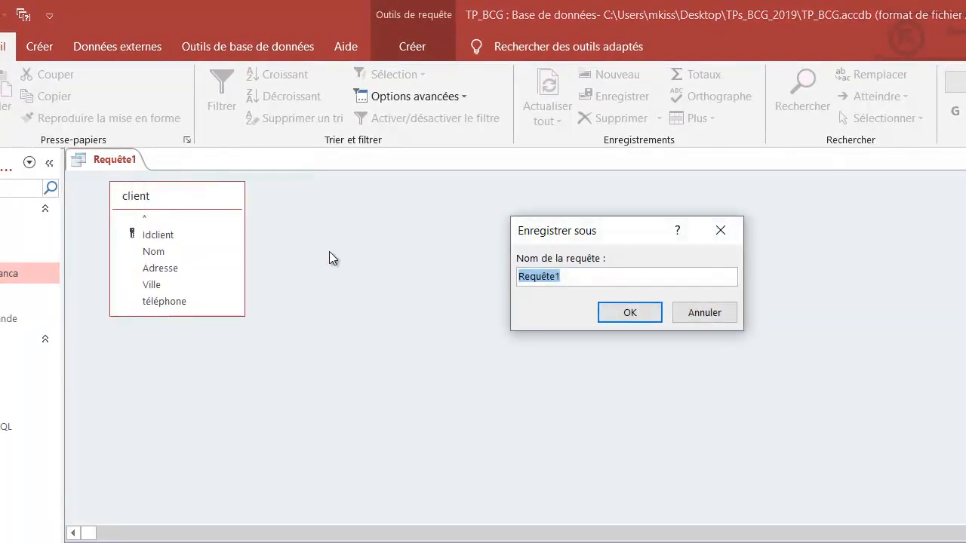
click(625, 277)
key(BackSpace)
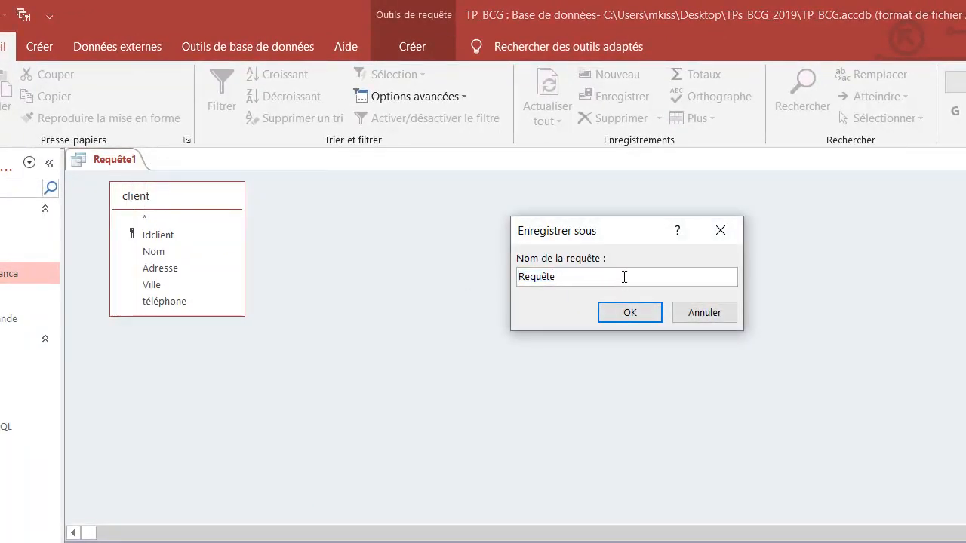
text(Q8)
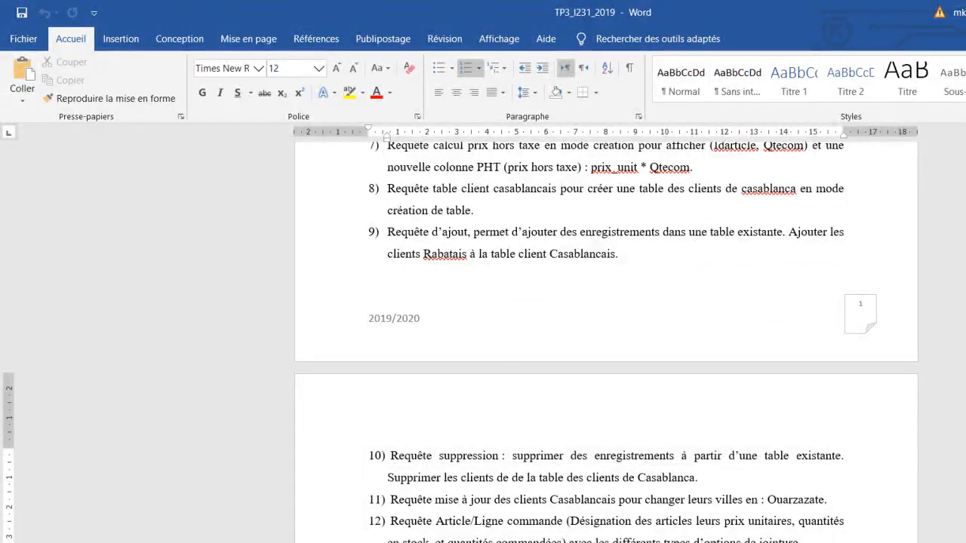
click(329, 539)
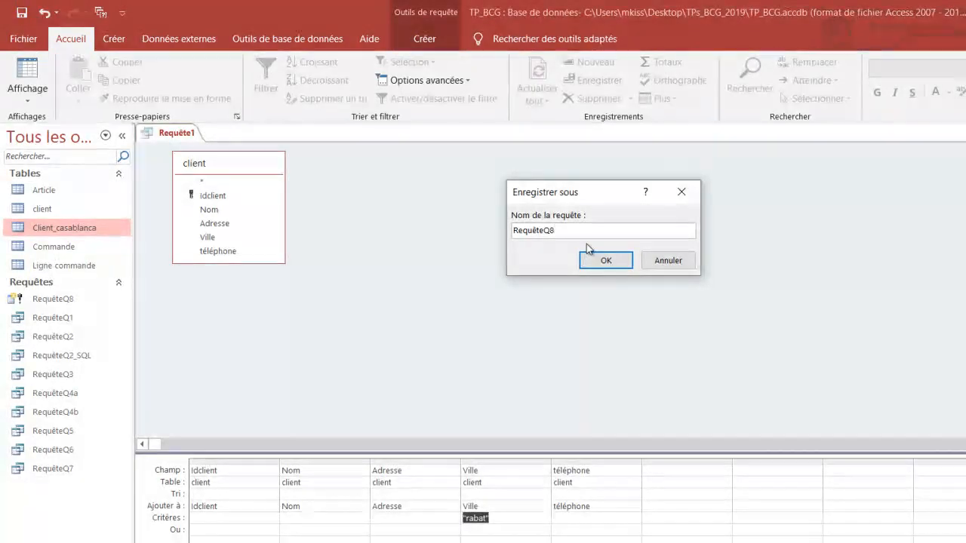
key(BackSpace)
text(9)
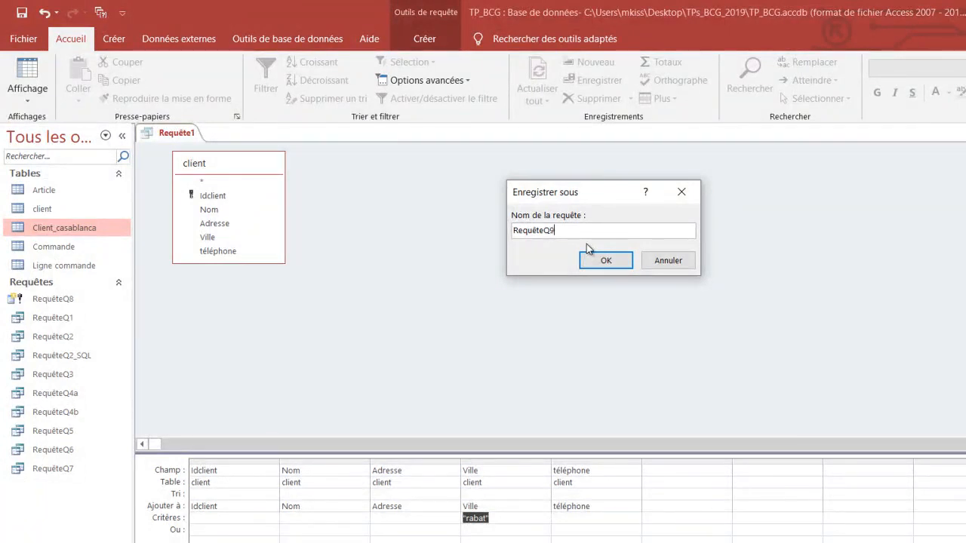
click(602, 265)
click(597, 261)
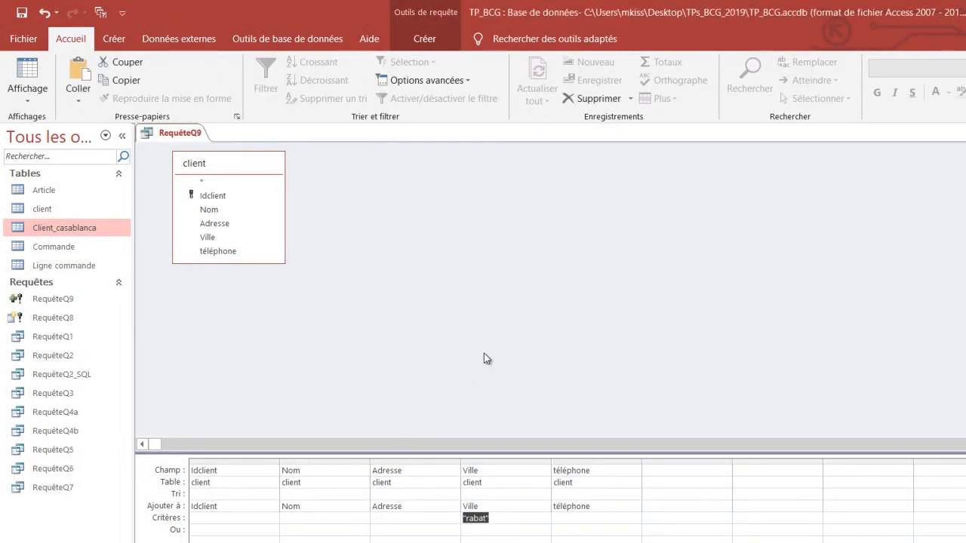
right_click(194, 133)
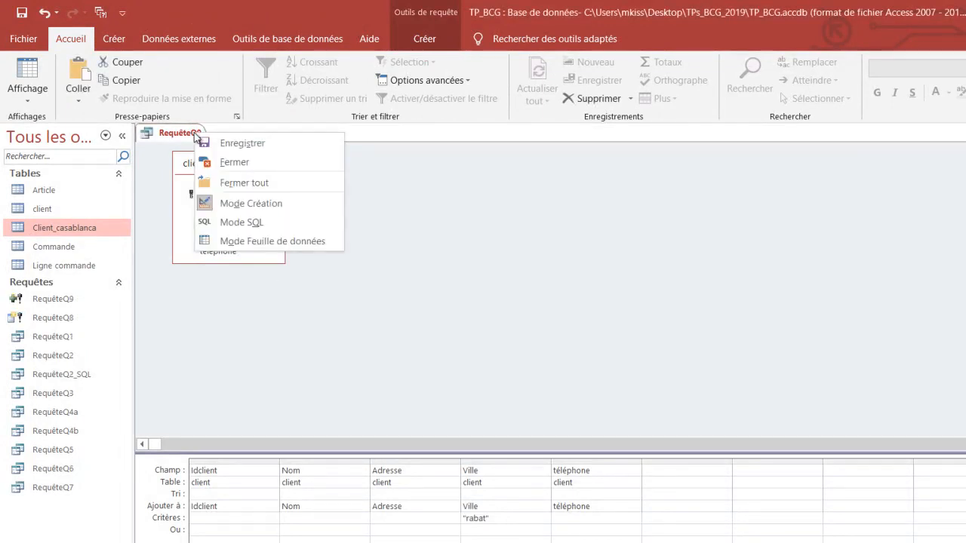
click(230, 163)
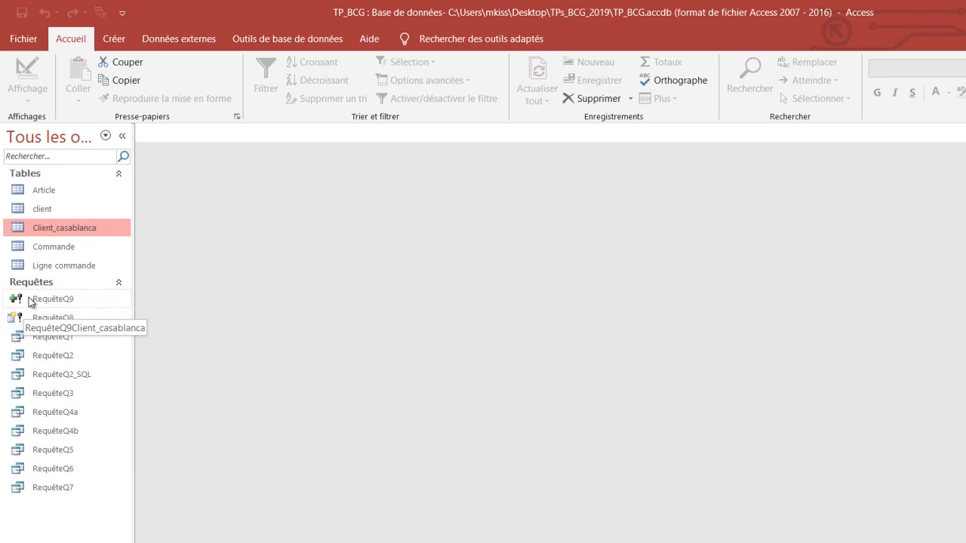
- Reopen the Client_casablanca table to review all of its client records, and close it again
click(66, 228)
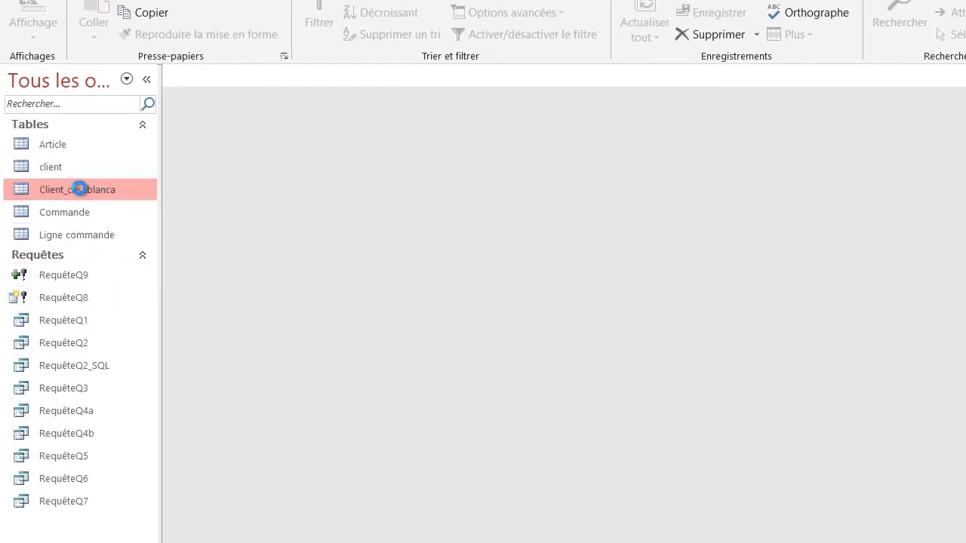
double_click(79, 189)
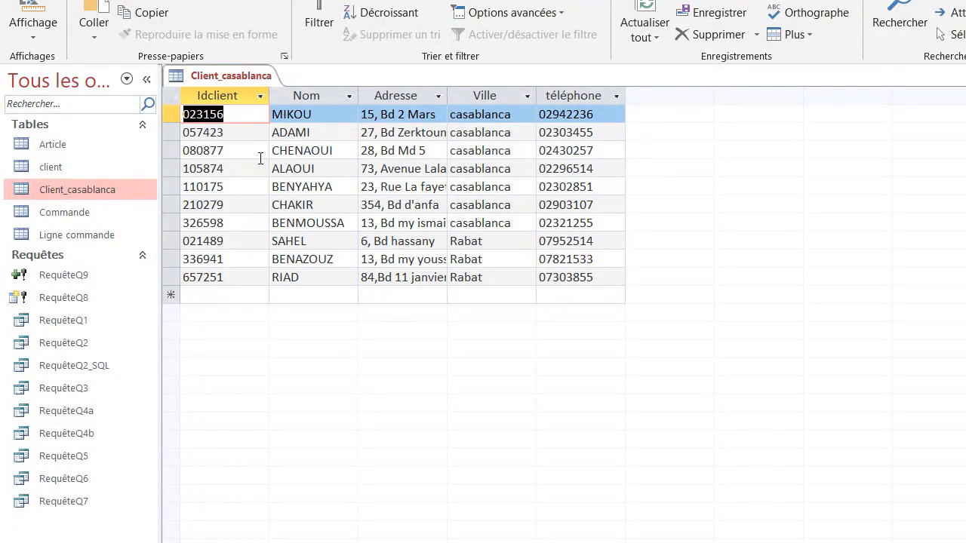
right_click(237, 77)
click(284, 110)
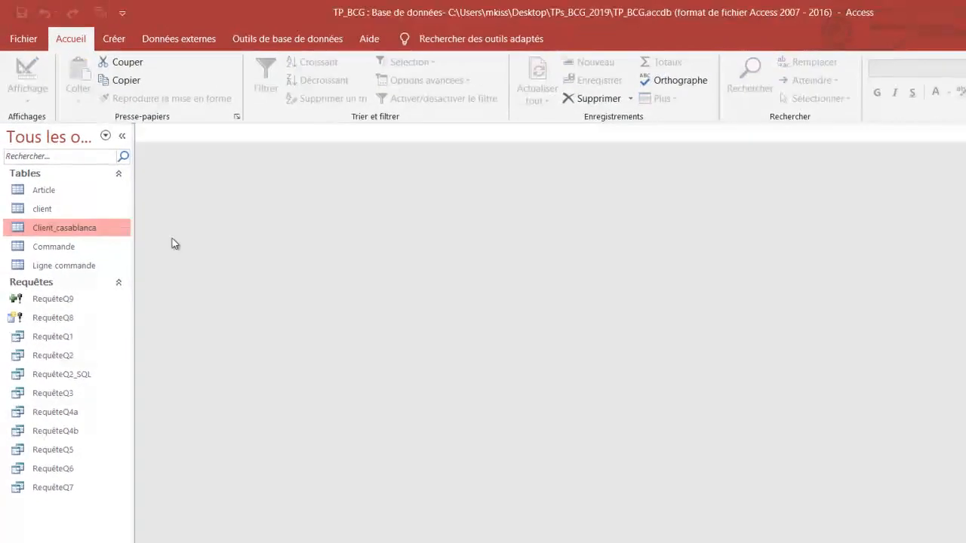
- Start RequêteQ9 but decline running it, open it in design view to review its append settings, and close it
double_click(69, 301)
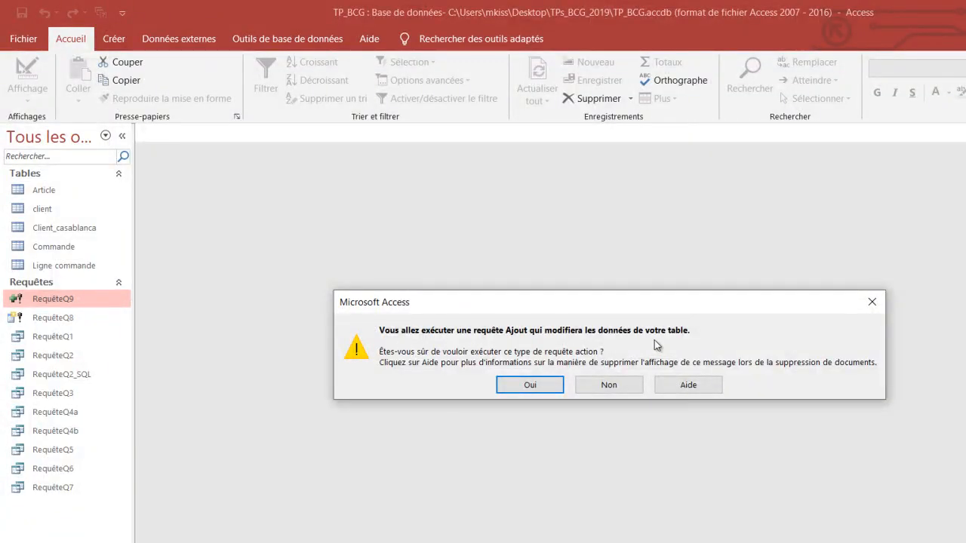
click(602, 393)
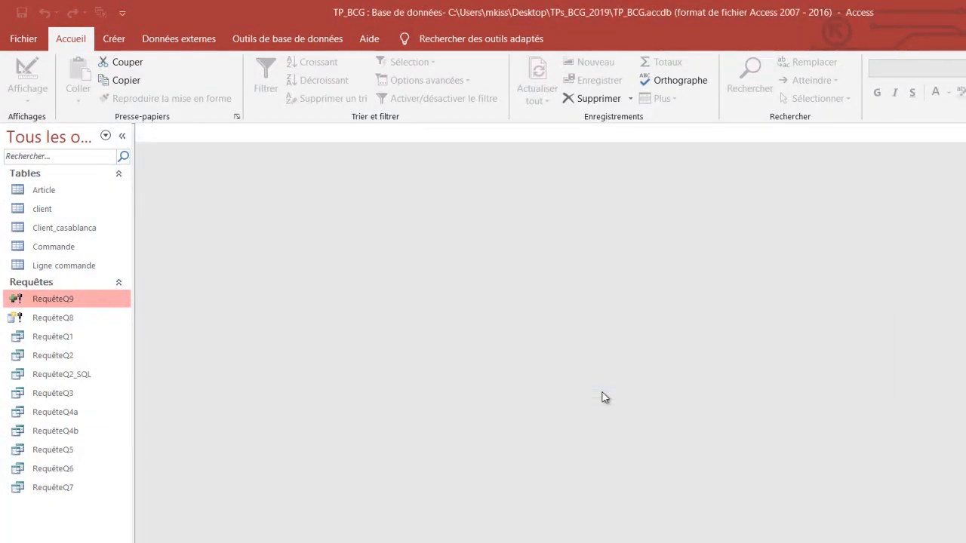
right_click(76, 304)
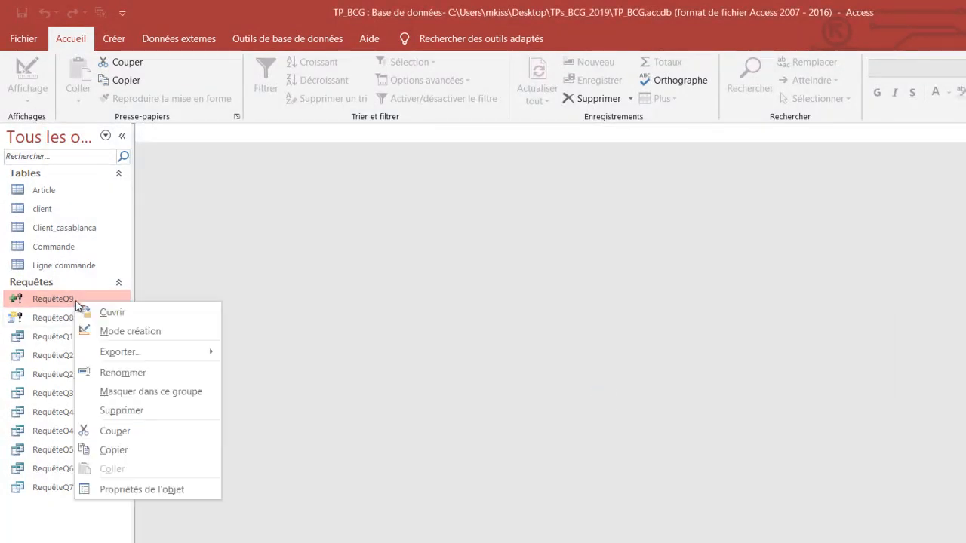
click(106, 331)
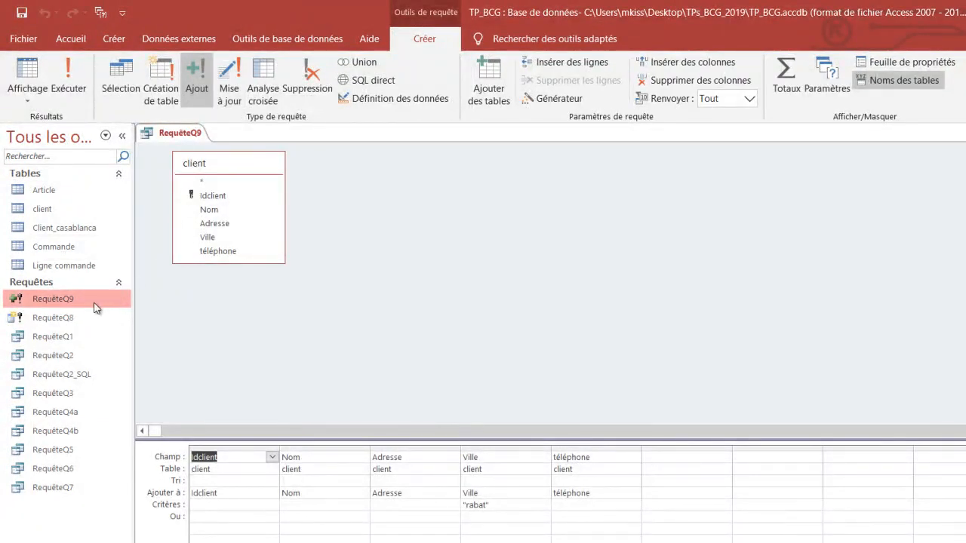
right_click(197, 137)
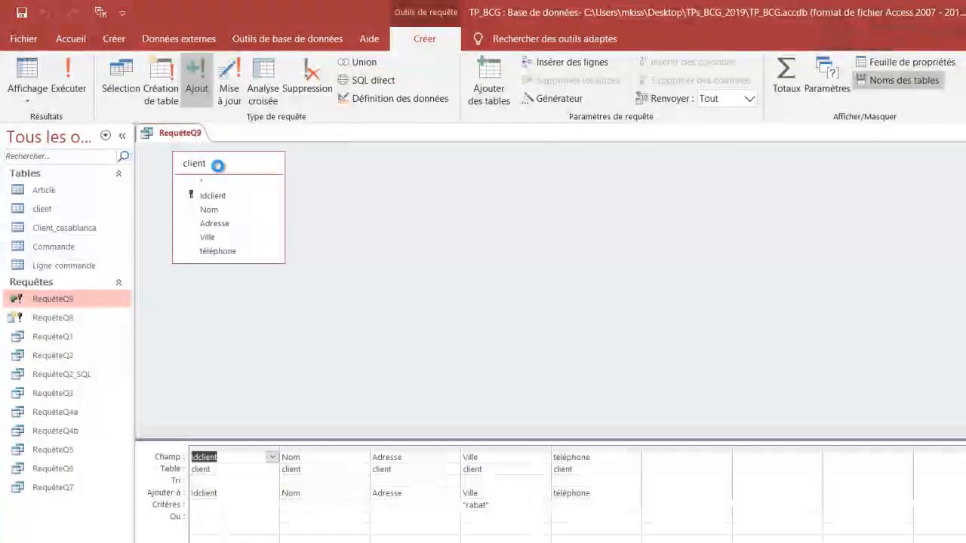
click(227, 169)
- Run RequêteQ9 again from the saved queries and accept appending the Rabat rows to Client_casablanca
double_click(56, 304)
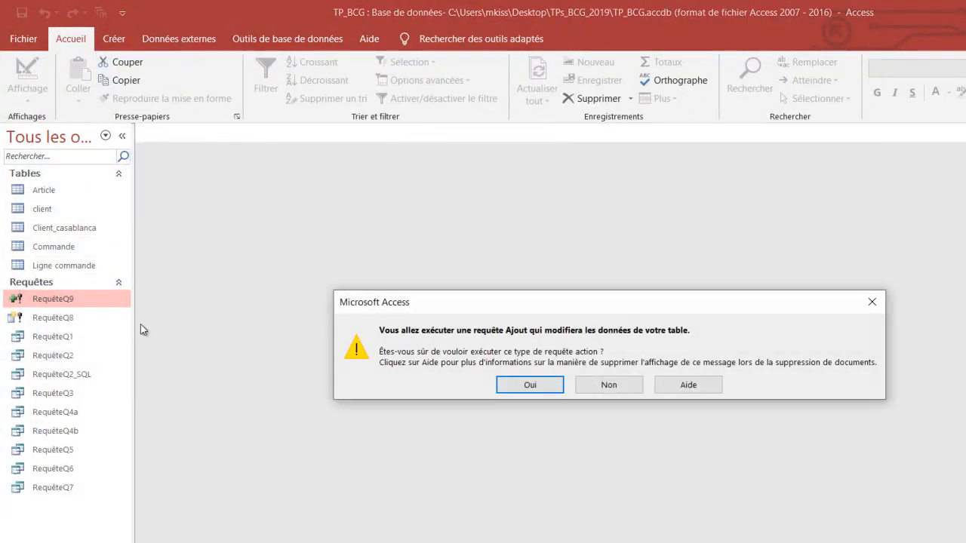
click(526, 387)
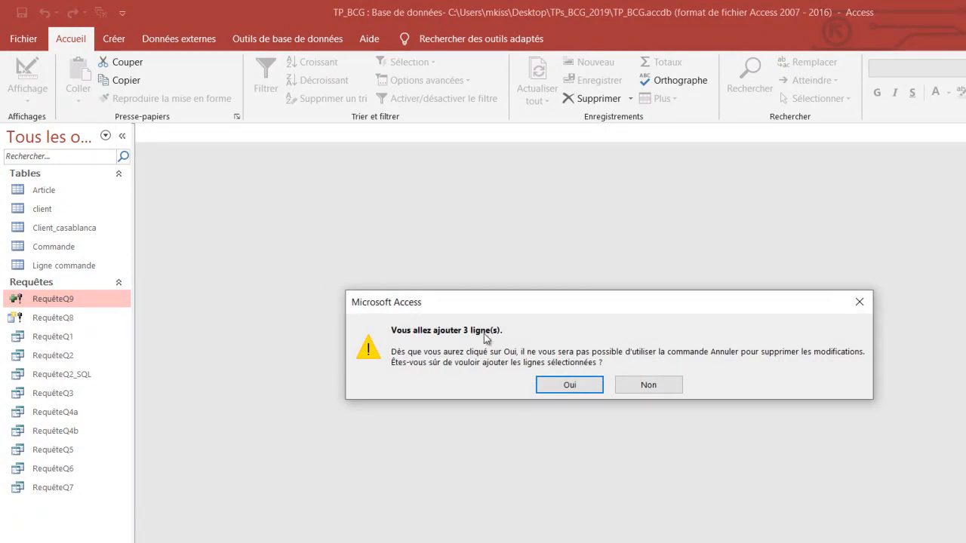
click(576, 386)
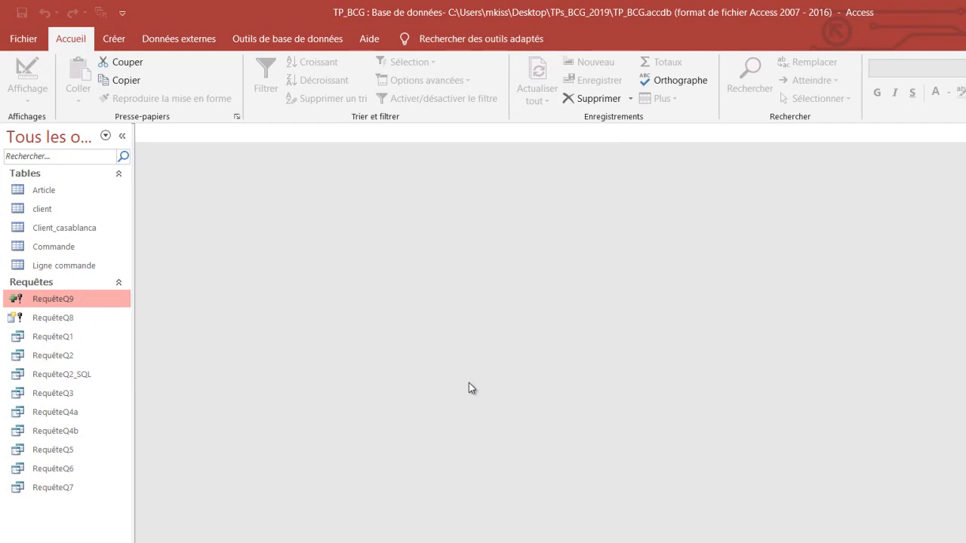
- Open Client_casablanca and delete the first of the duplicated Rabat client rows at the end of the table
double_click(69, 226)
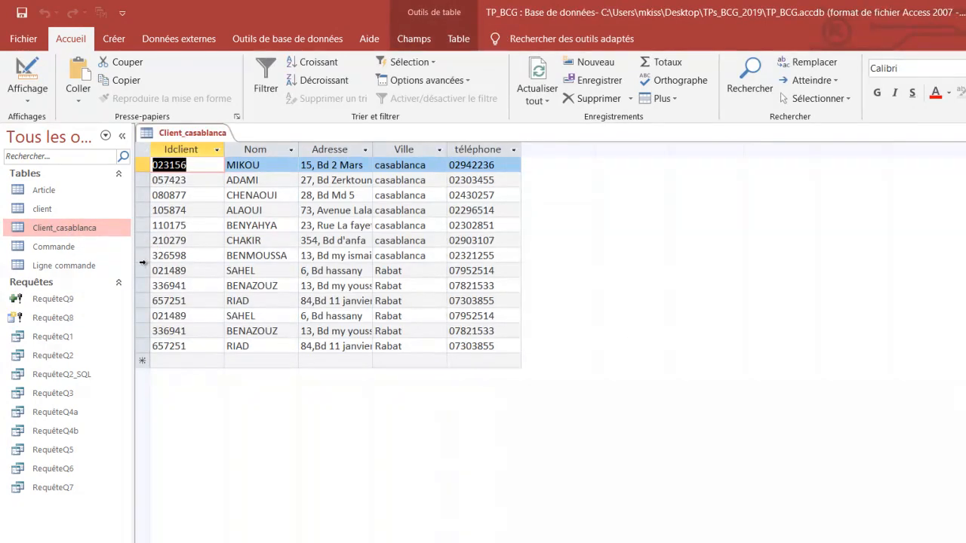
drag(144, 271, 144, 338)
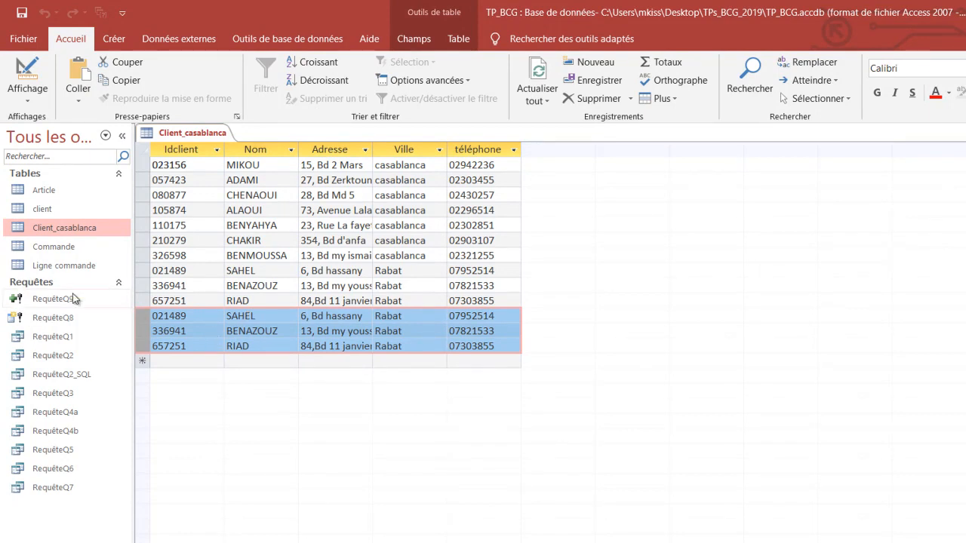
click(146, 316)
right_click(146, 315)
key(Escape)
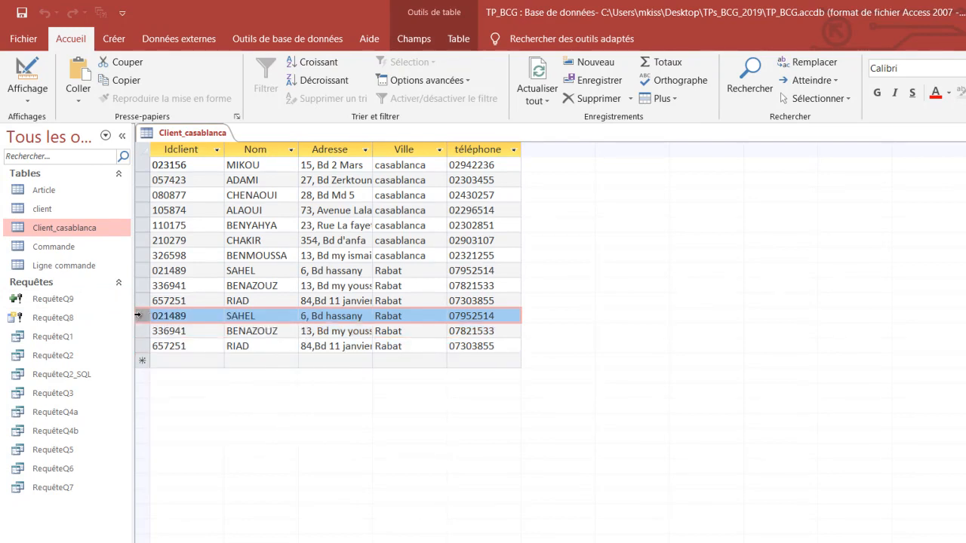
drag(140, 319, 140, 346)
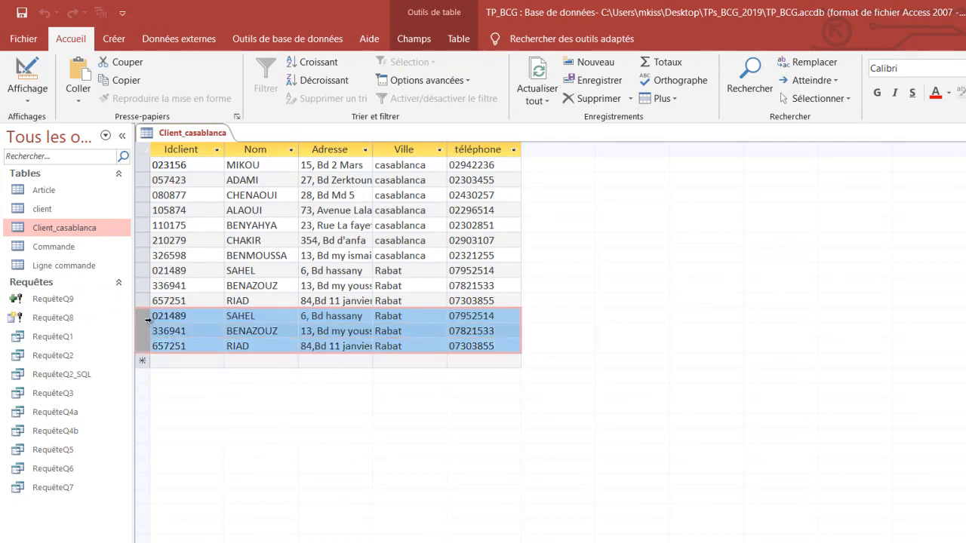
right_click(148, 321)
click(160, 349)
click(564, 386)
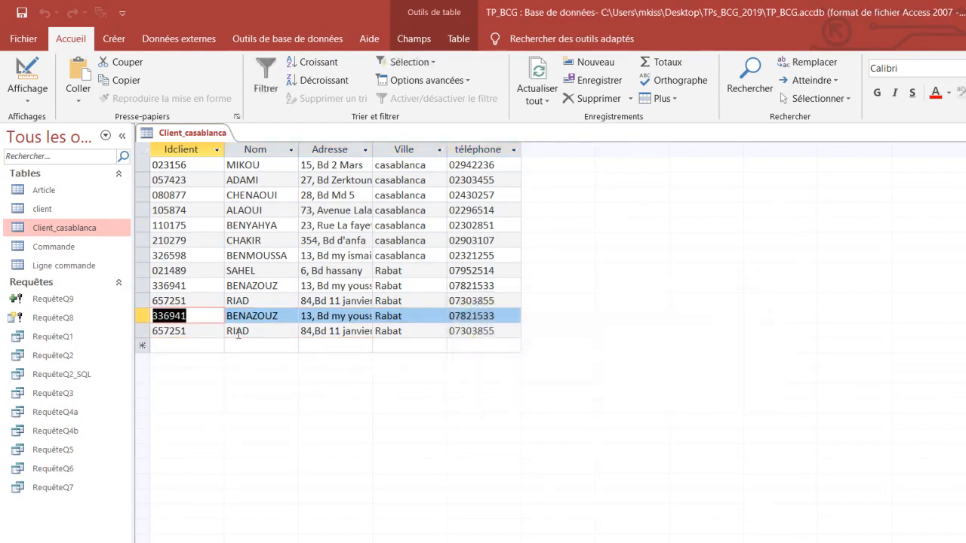
- Delete the two remaining duplicated Rabat client rows from Client_casablanca and close the table
right_click(141, 320)
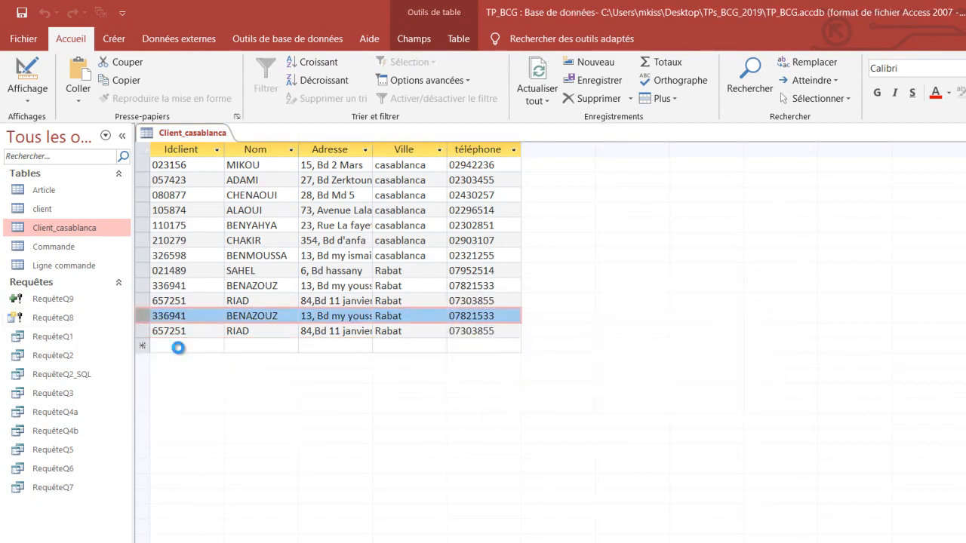
click(167, 348)
click(571, 385)
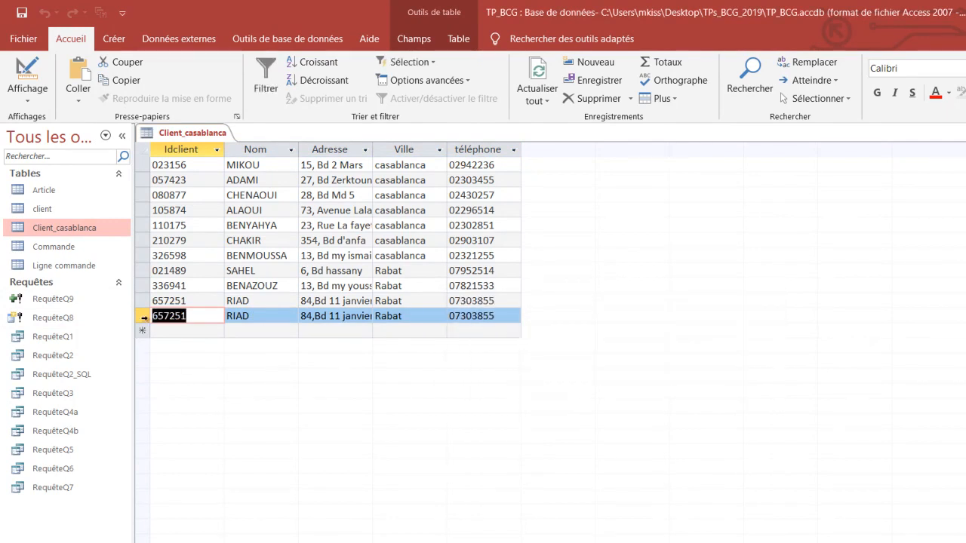
click(144, 317)
right_click(143, 319)
click(240, 348)
click(575, 385)
double_click(252, 275)
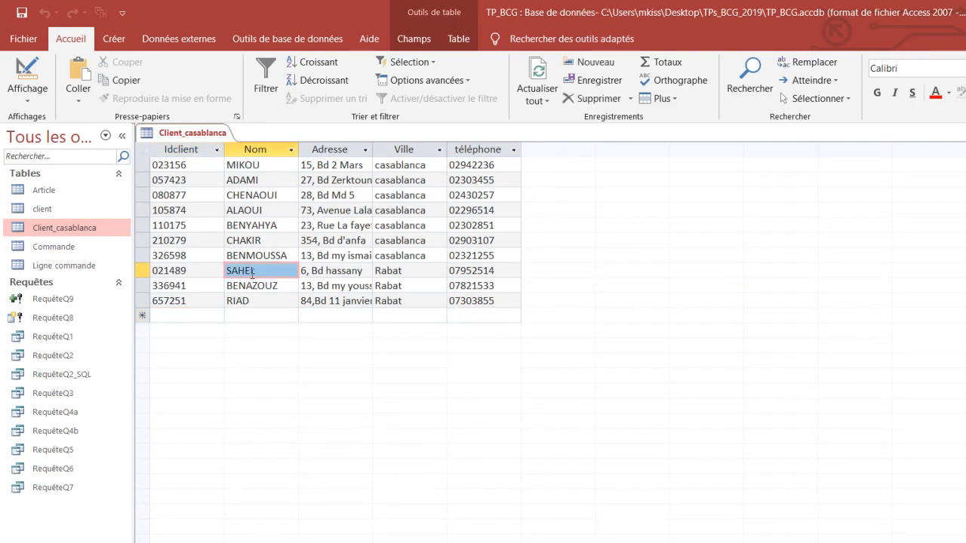
right_click(198, 134)
click(213, 162)
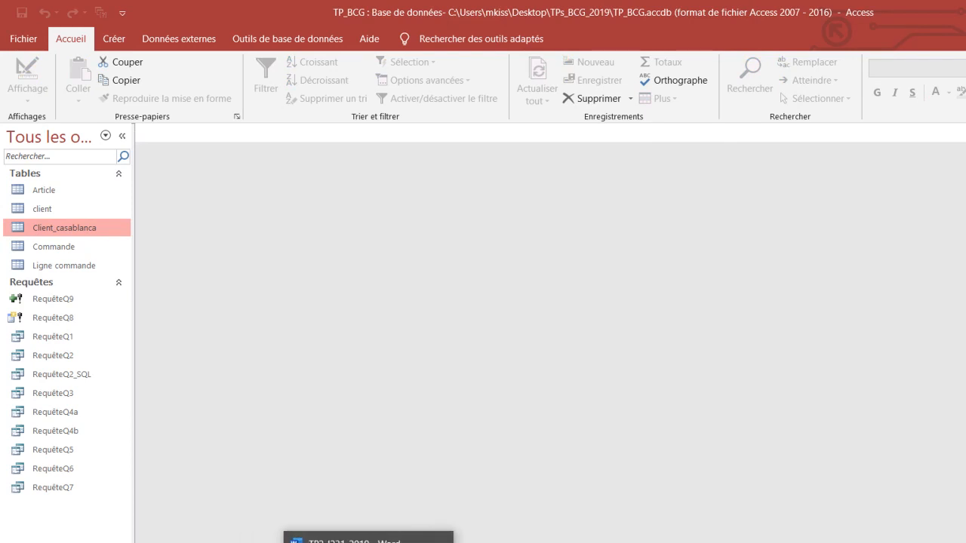
- Switch to the Word exercise sheet, insert "rabat" after "Supprimer les clients de" in question 10, and save the document
click(369, 539)
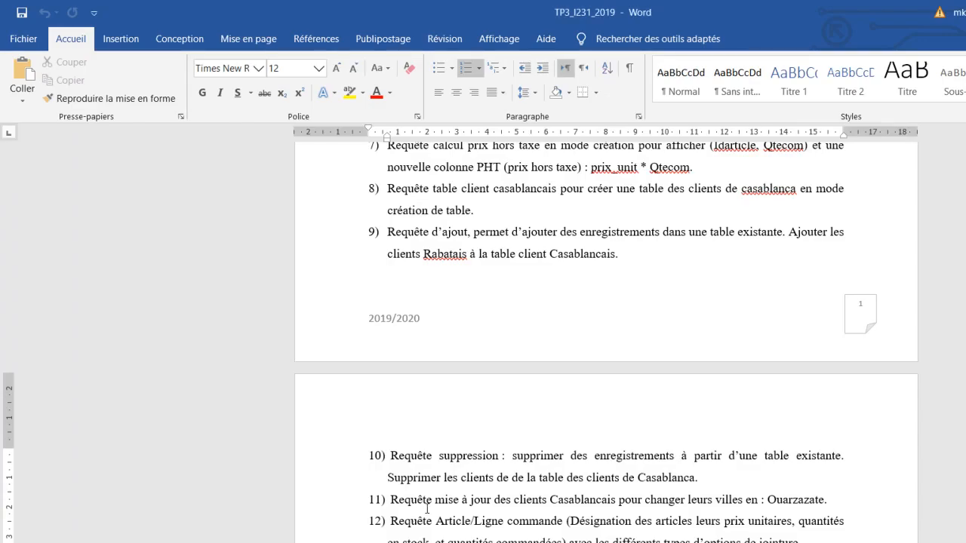
scroll(409, 516, down, 3)
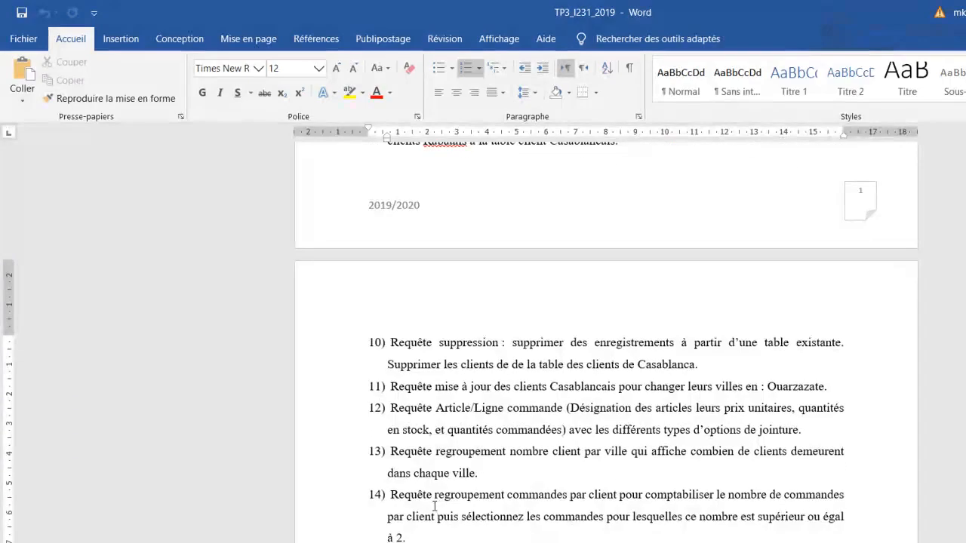
click(435, 507)
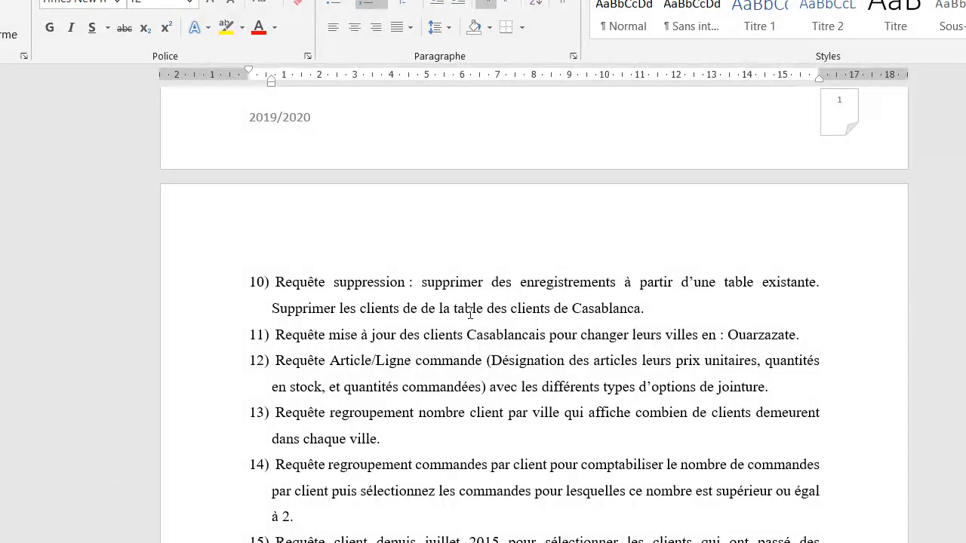
click(422, 309)
text(rabat)
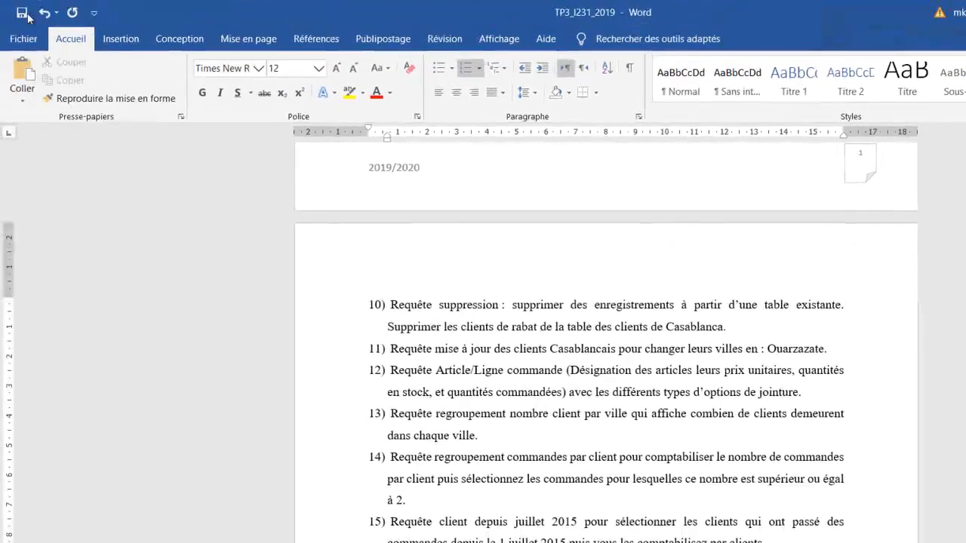
click(26, 13)
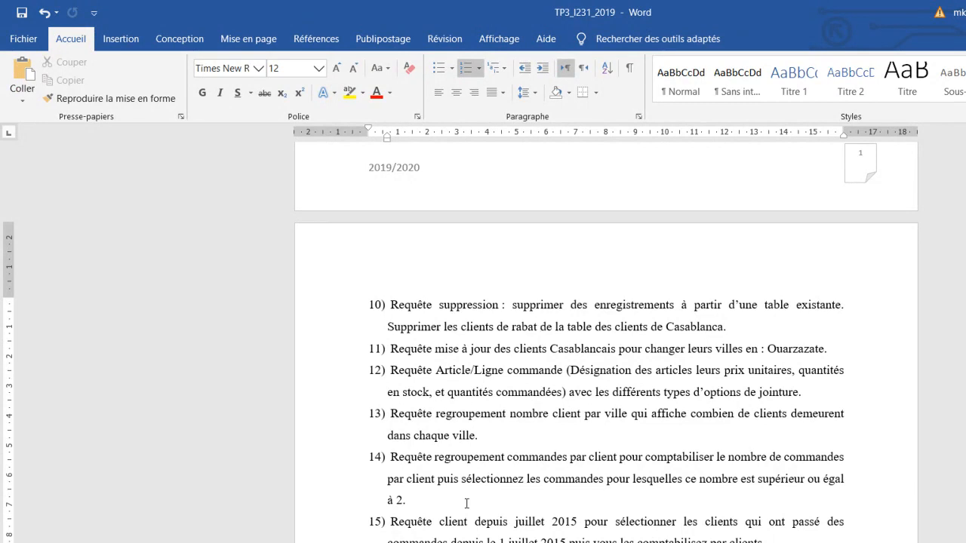
- Reread question 10, return to Access to review the client rows in Client_casablanca, and close the table
click(505, 458)
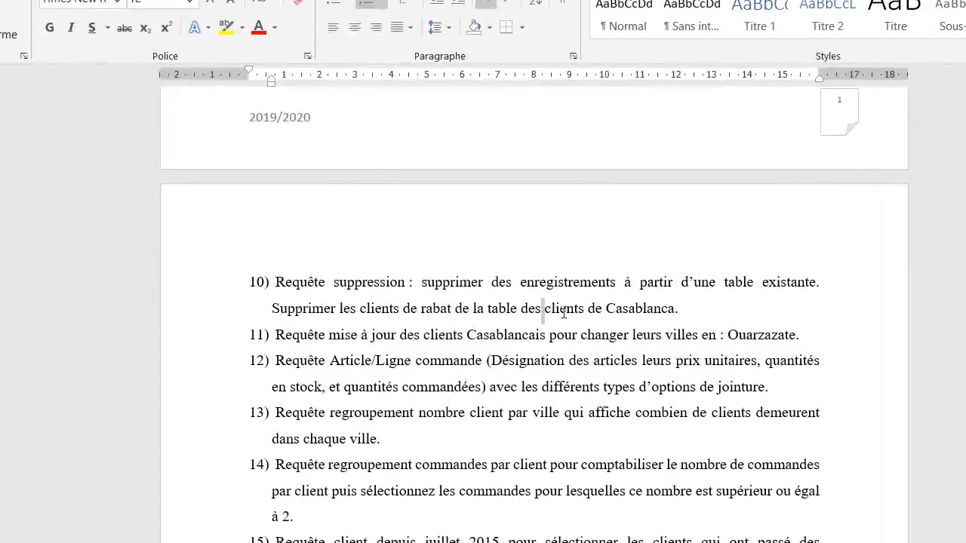
drag(612, 325, 718, 337)
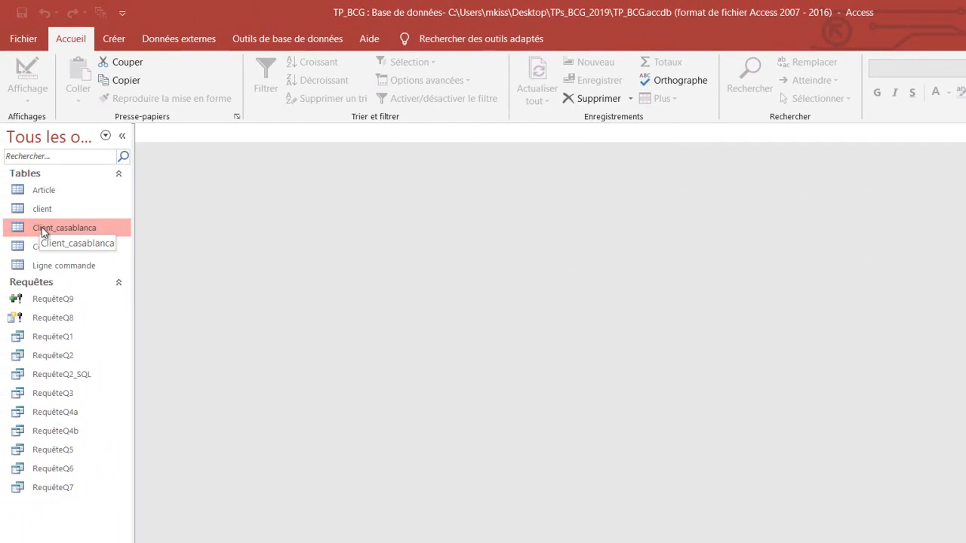
double_click(41, 228)
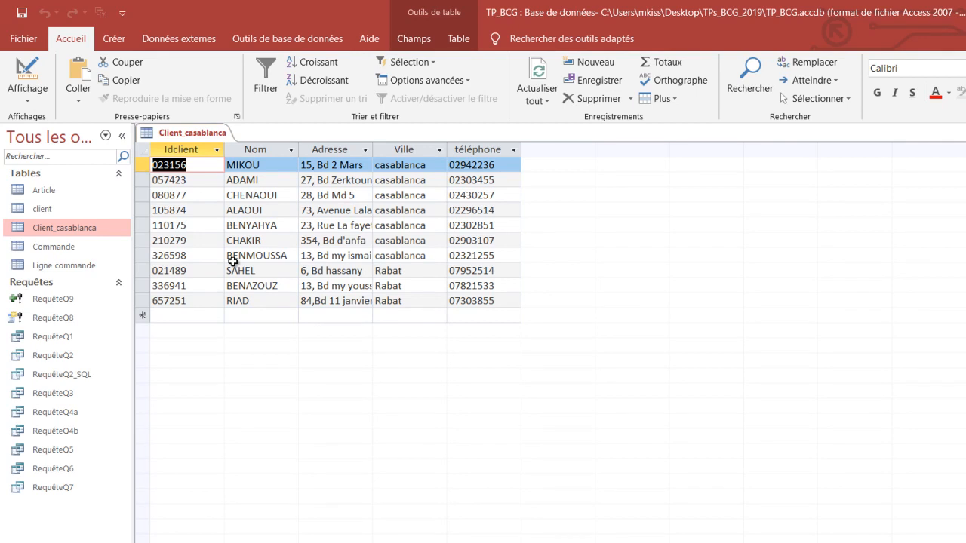
right_click(227, 134)
click(239, 159)
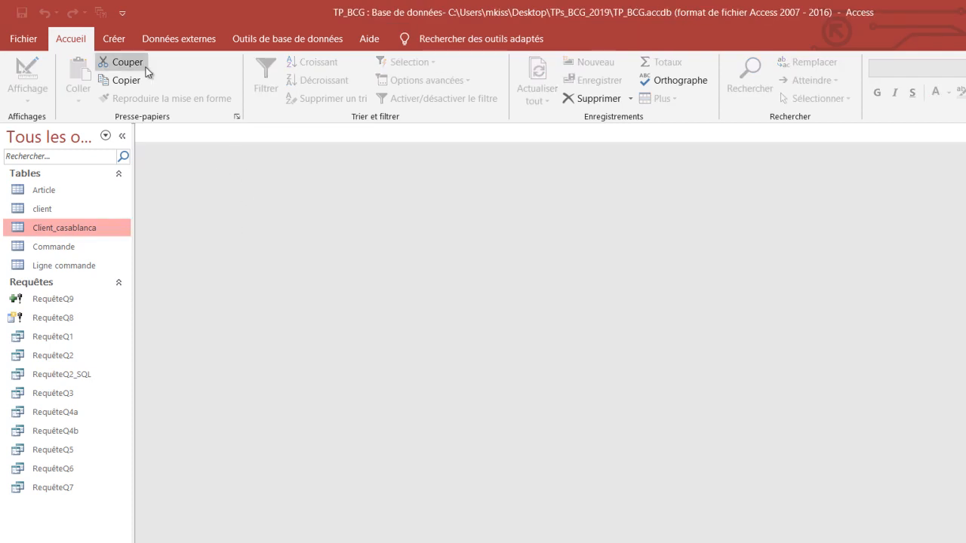
- Create a new query in design view based on the Client_casablanca table and add its Ville field
click(114, 39)
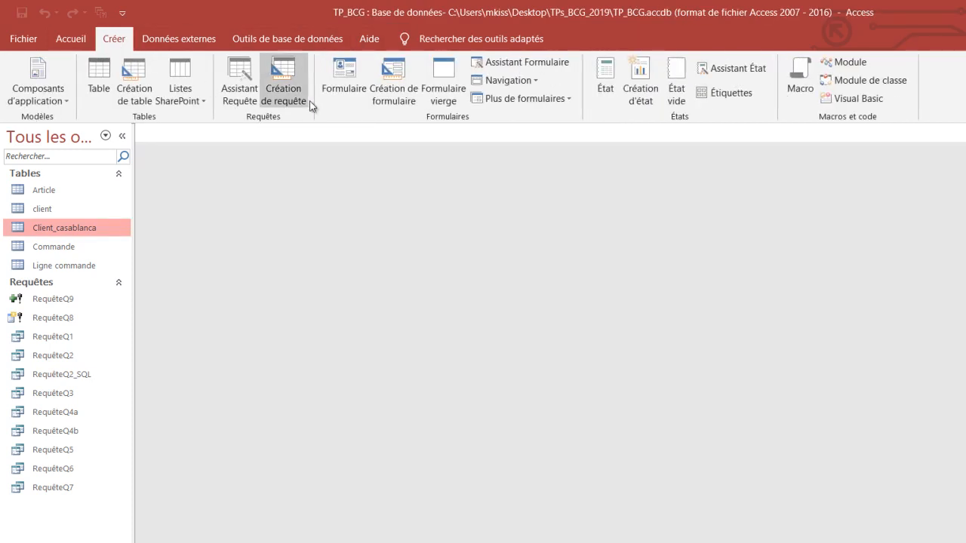
click(279, 93)
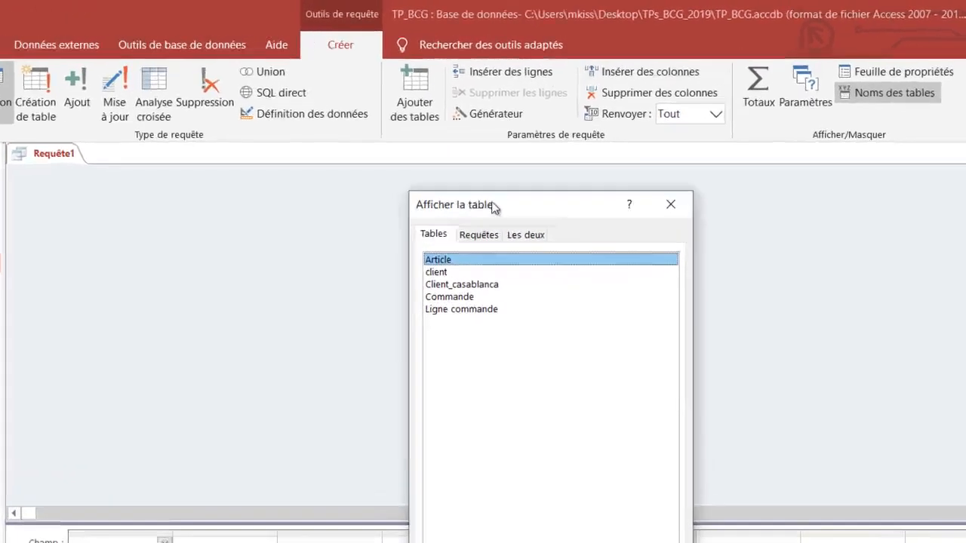
drag(492, 208, 505, 156)
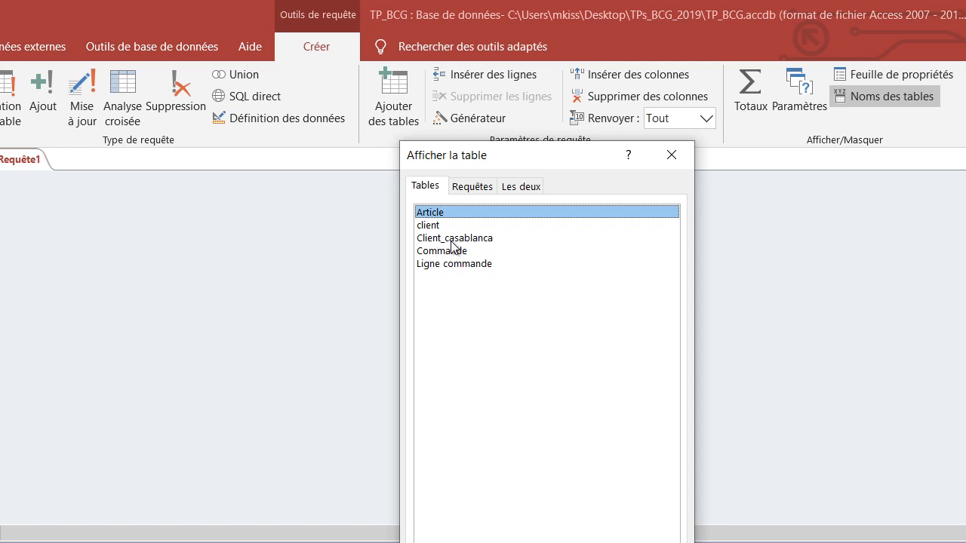
click(452, 238)
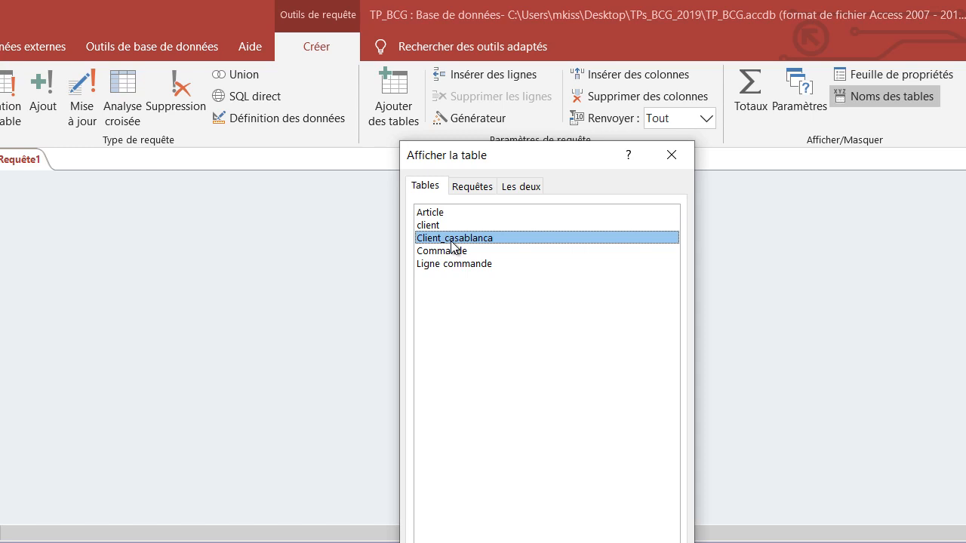
click(433, 228)
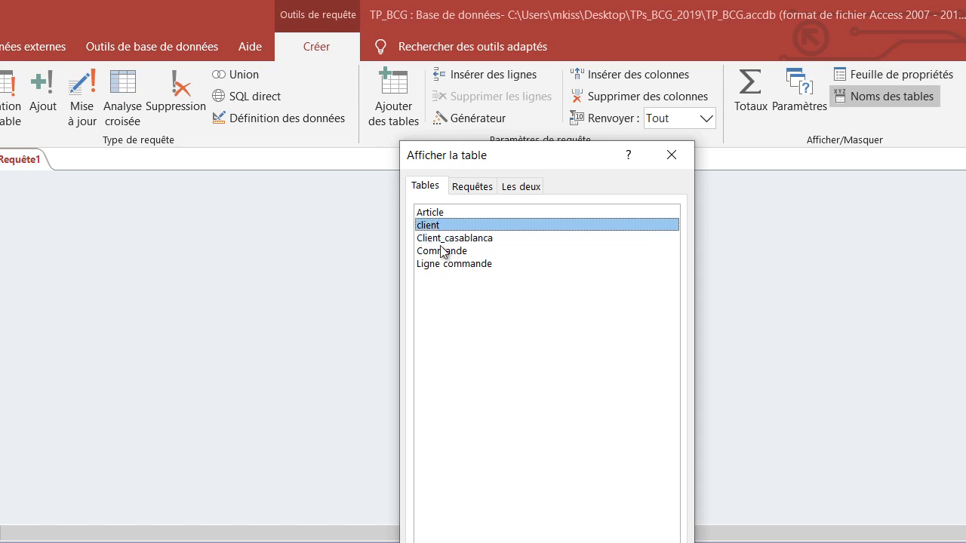
click(441, 238)
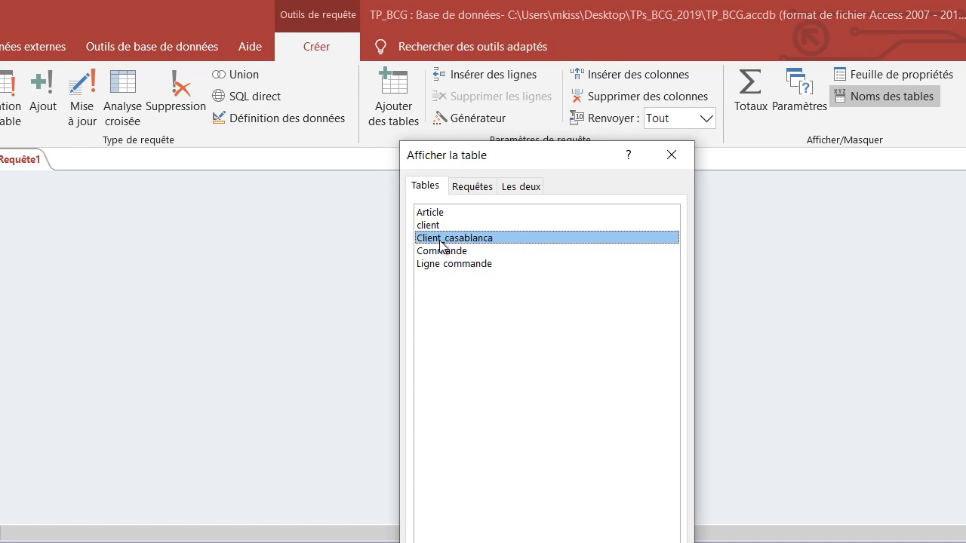
click(583, 542)
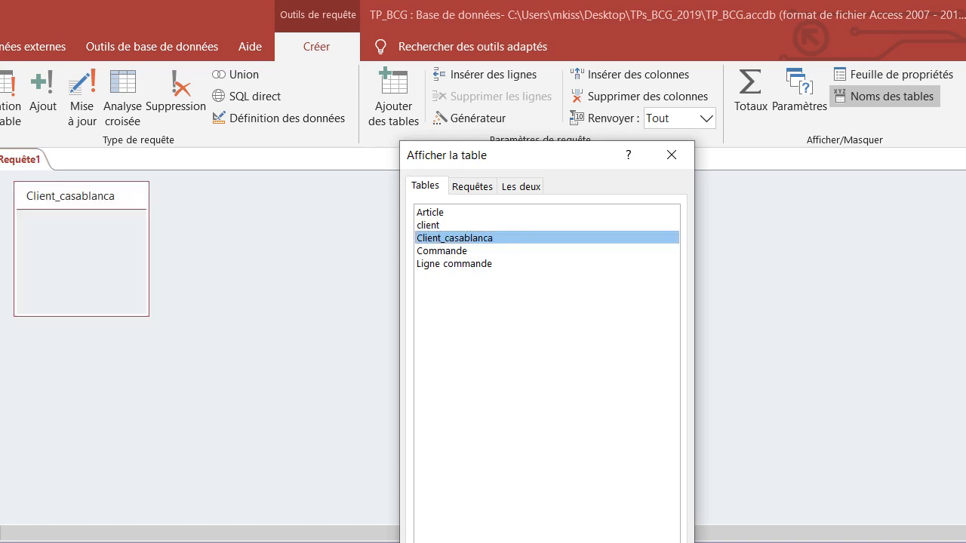
click(651, 542)
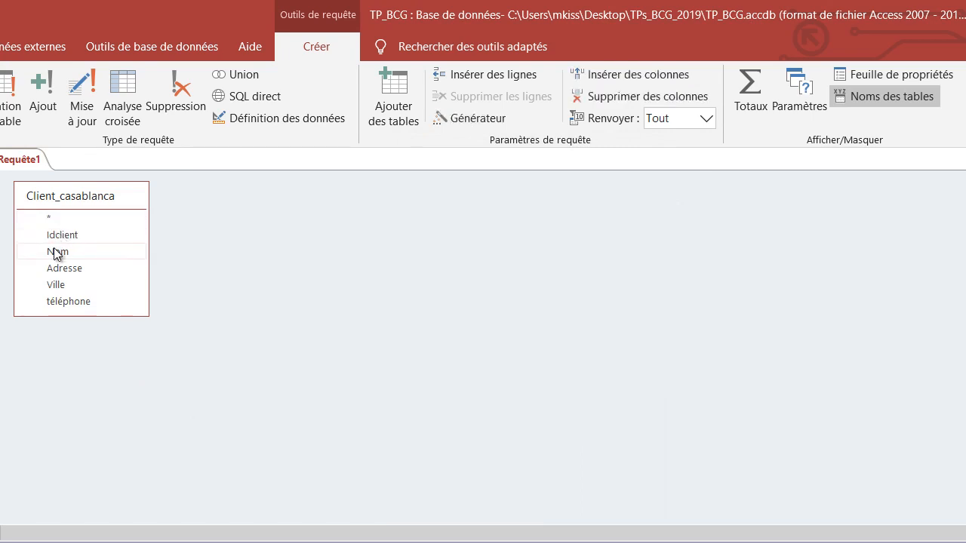
double_click(63, 282)
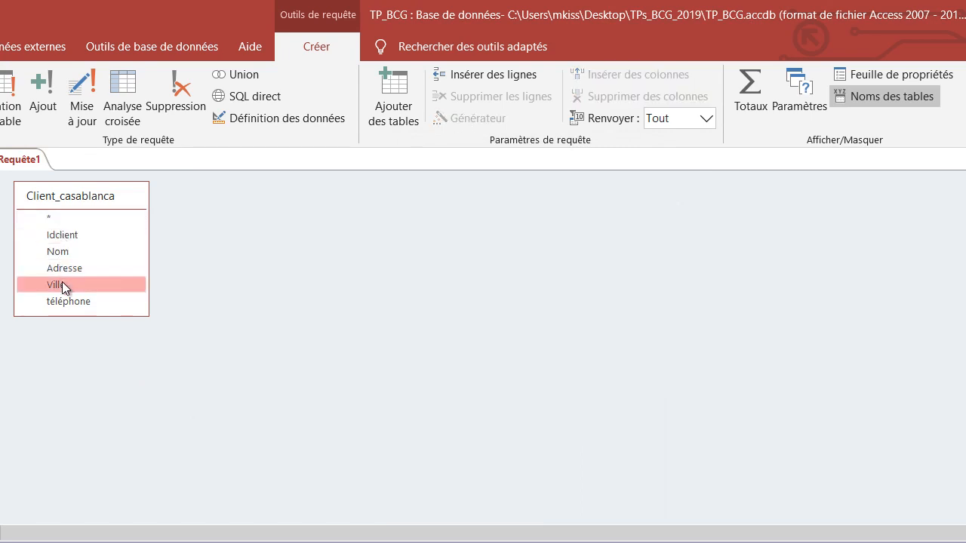
- Add the téléphone field to the query, convert it to a delete query, and check the deletion options available for Ville
double_click(70, 297)
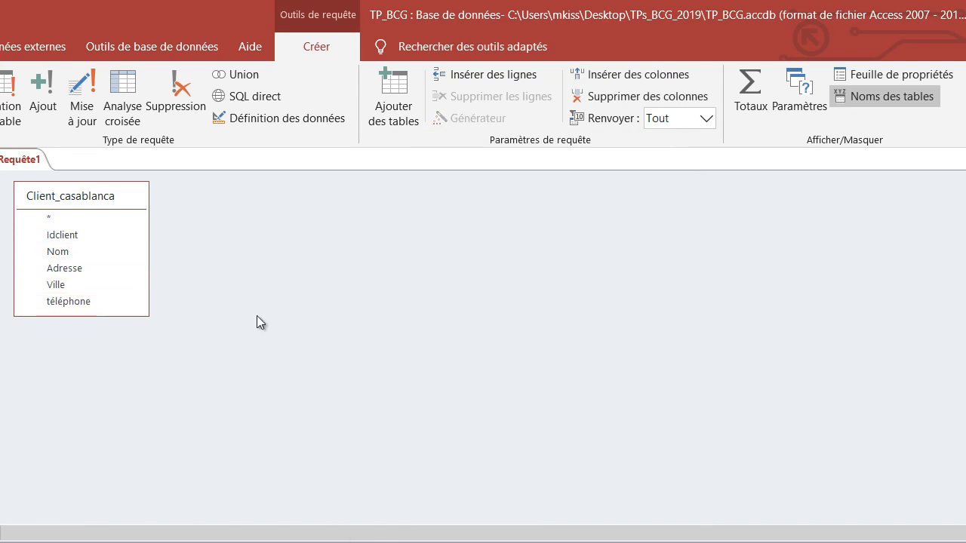
click(180, 102)
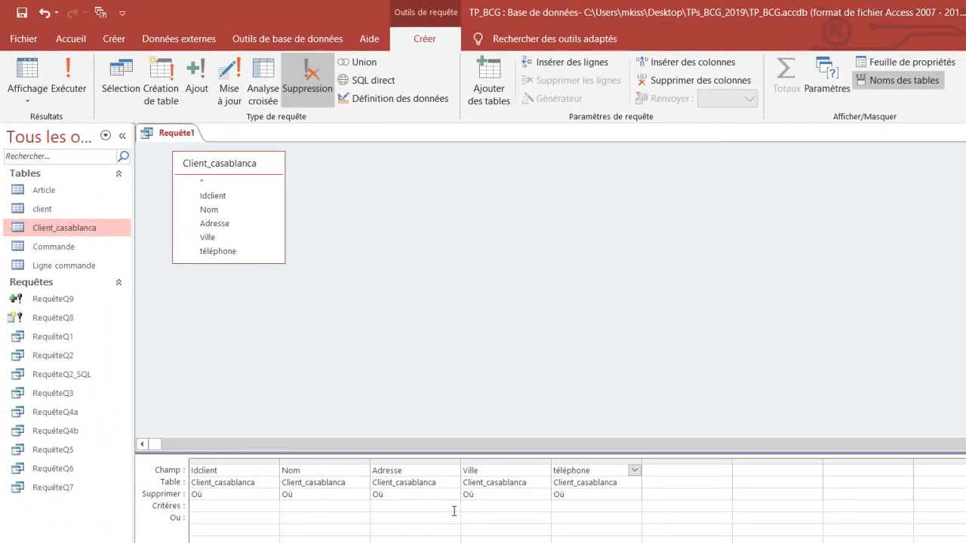
click(481, 496)
click(543, 495)
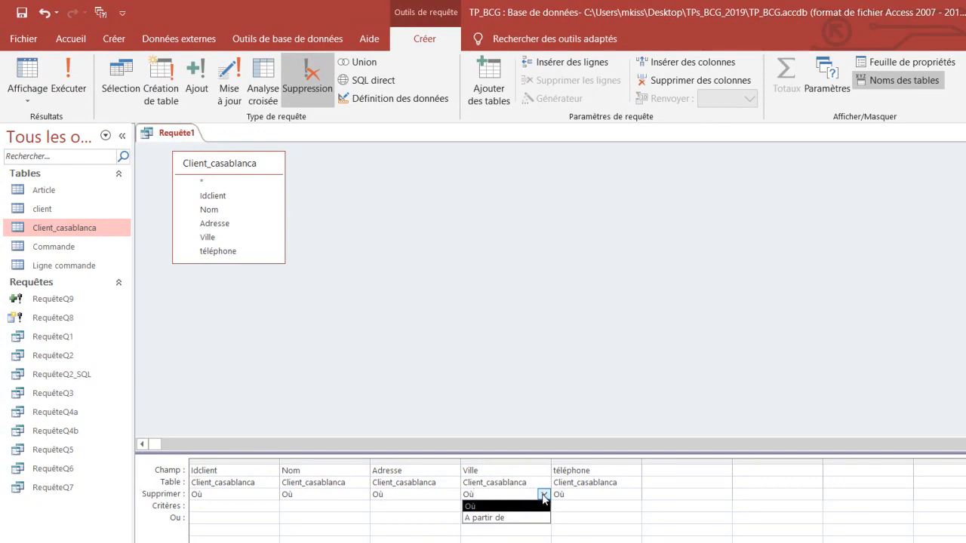
click(544, 495)
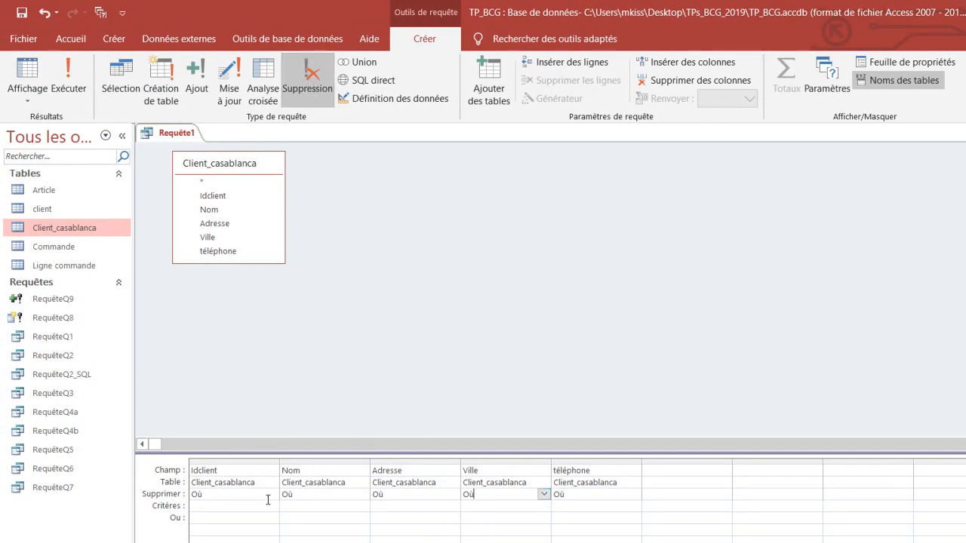
- Set the Ville criterion to "rabat" and run the delete query, accepting the deletion of the matching records
click(482, 508)
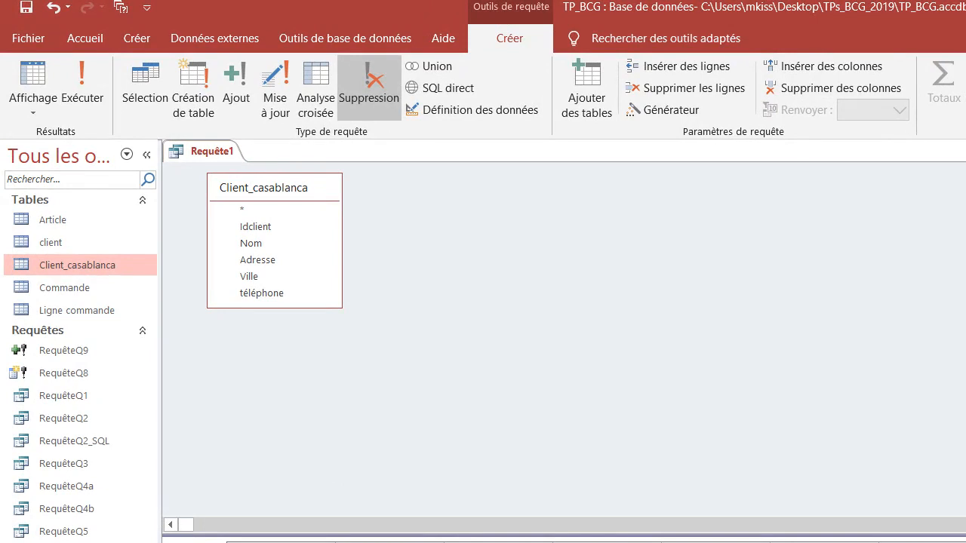
click(653, 421)
click(94, 82)
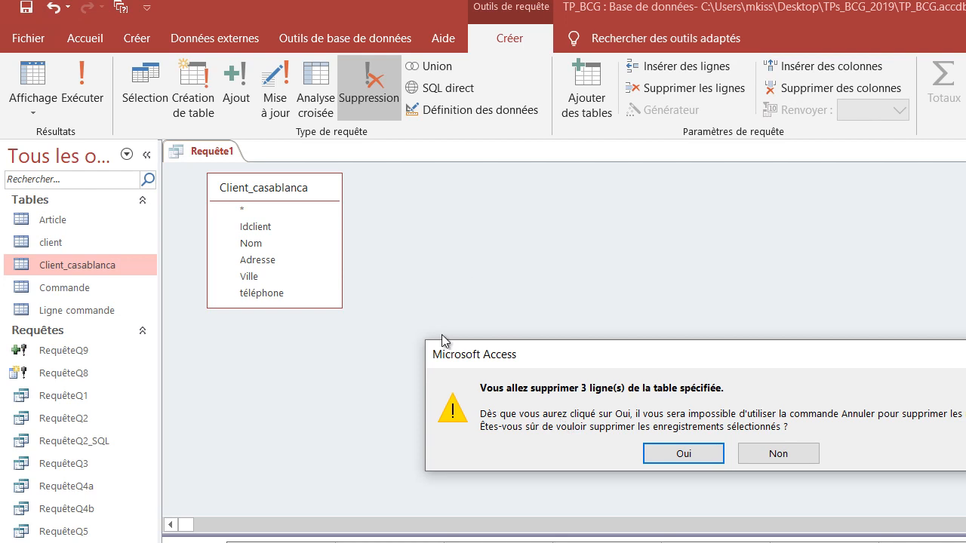
click(682, 454)
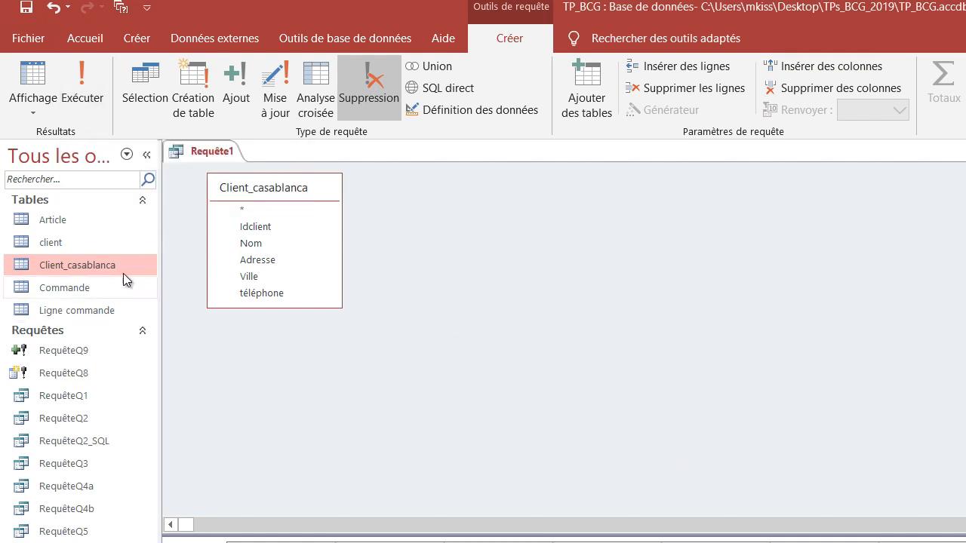
- Save the delete query as RequêteQ10 and close it
right_click(211, 154)
click(257, 167)
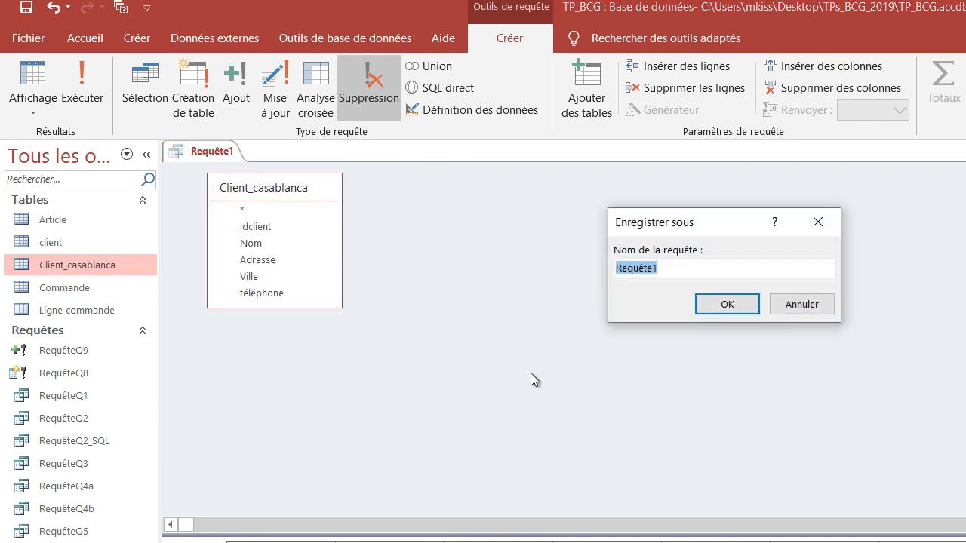
click(686, 268)
key(BackSpace)
text(Q10)
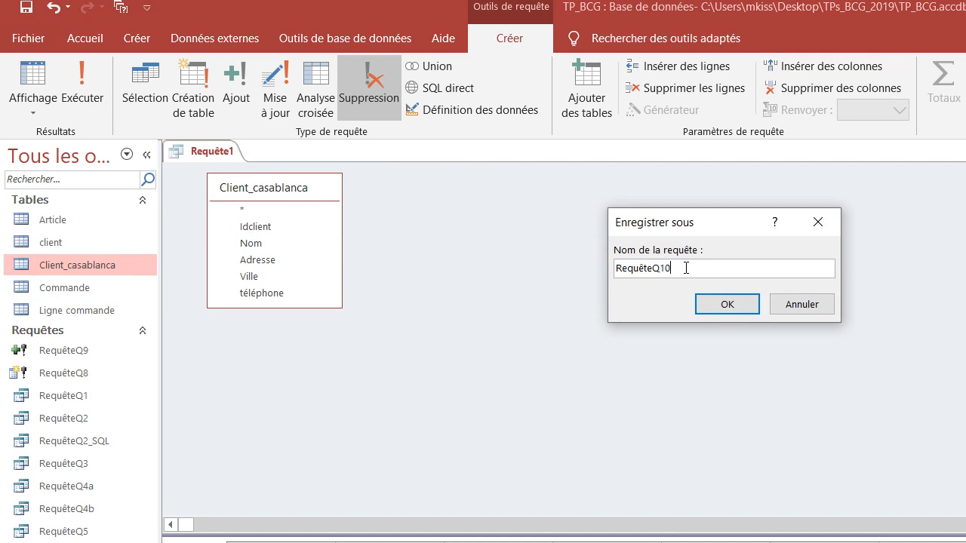
click(727, 304)
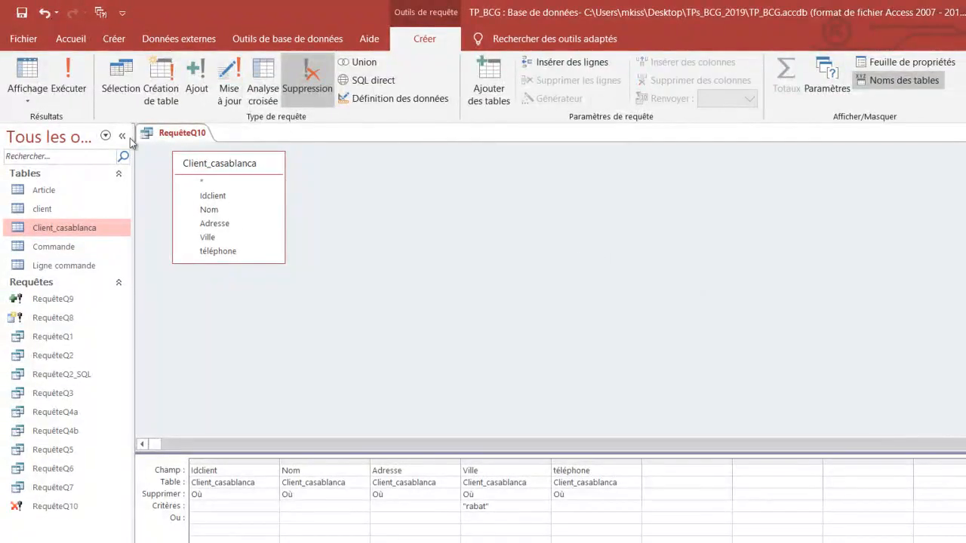
right_click(190, 132)
click(210, 156)
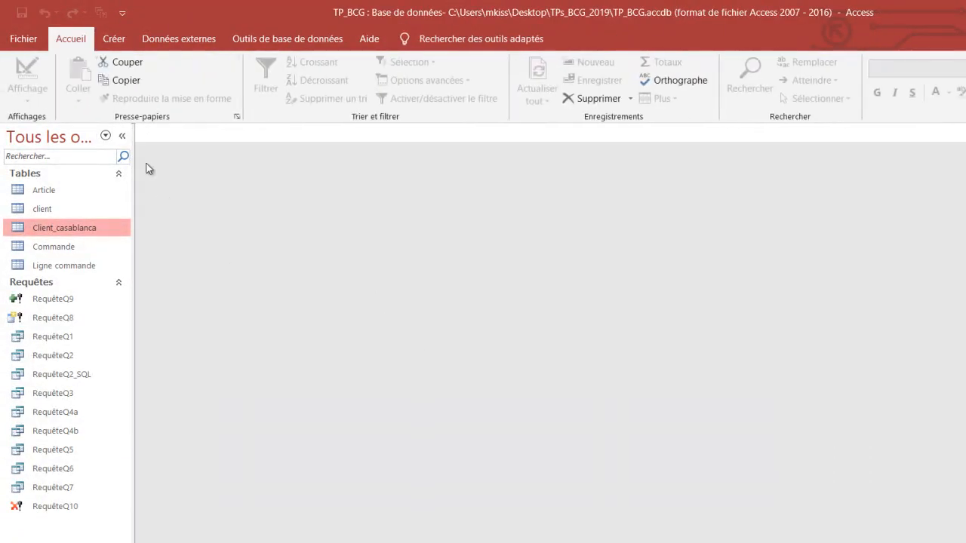
- Open the Client_casablanca table to check whether any Rabat clients are left, and close it
double_click(50, 230)
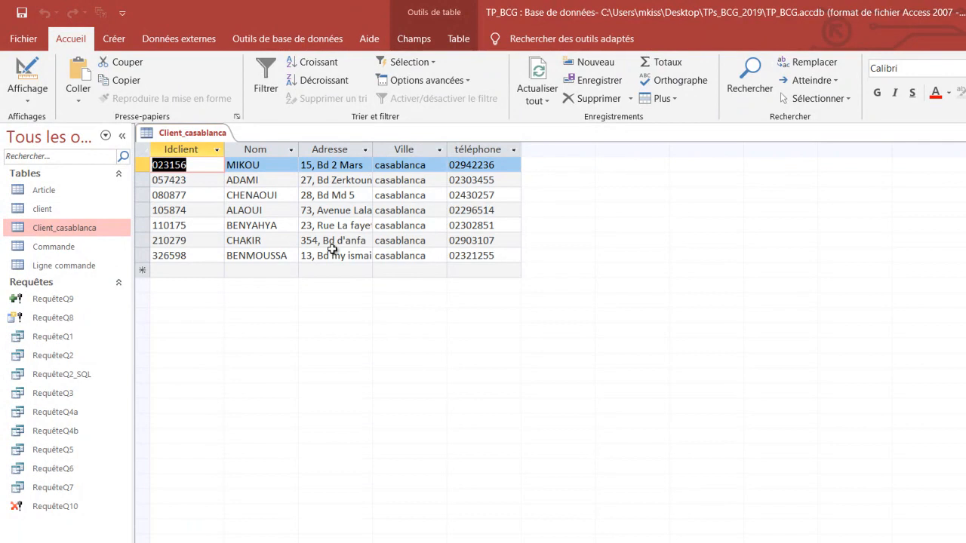
right_click(223, 136)
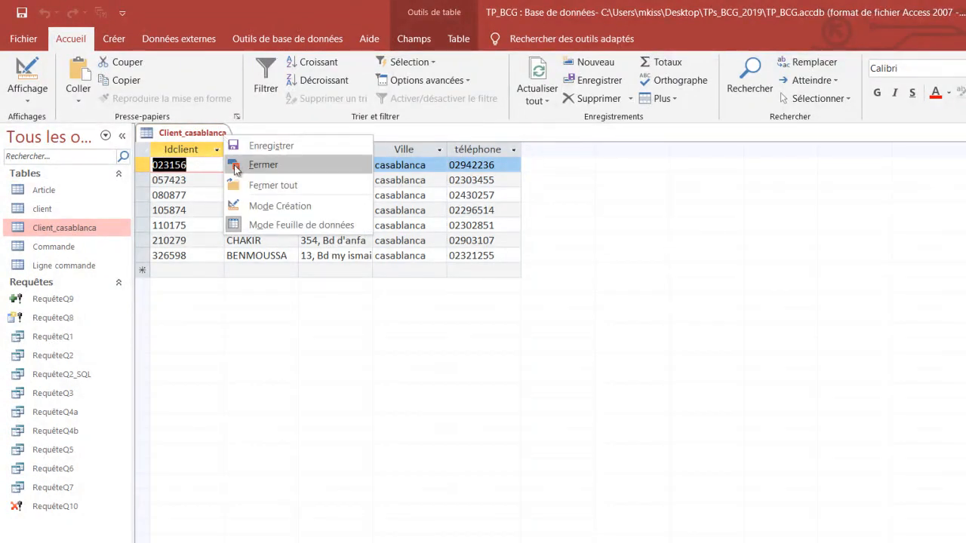
click(234, 165)
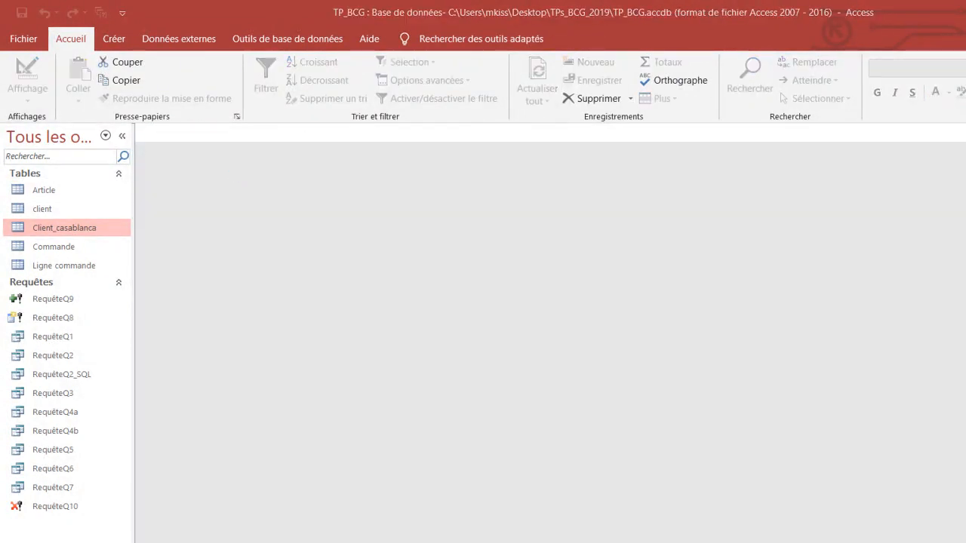
- Switch to the Word exercise sheet, read question 11 about changing the Casablanca clients' city, and return to Access
key(alt+Tab)
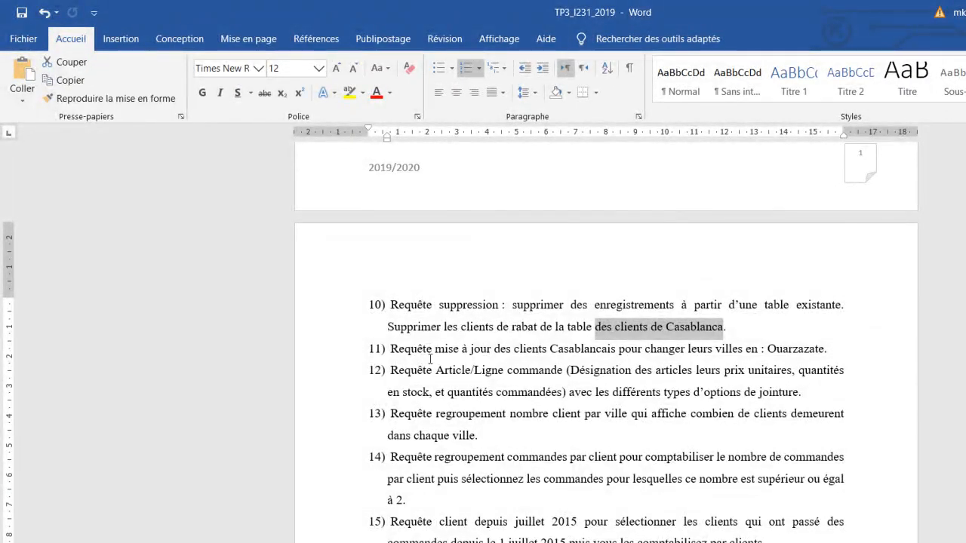
click(459, 348)
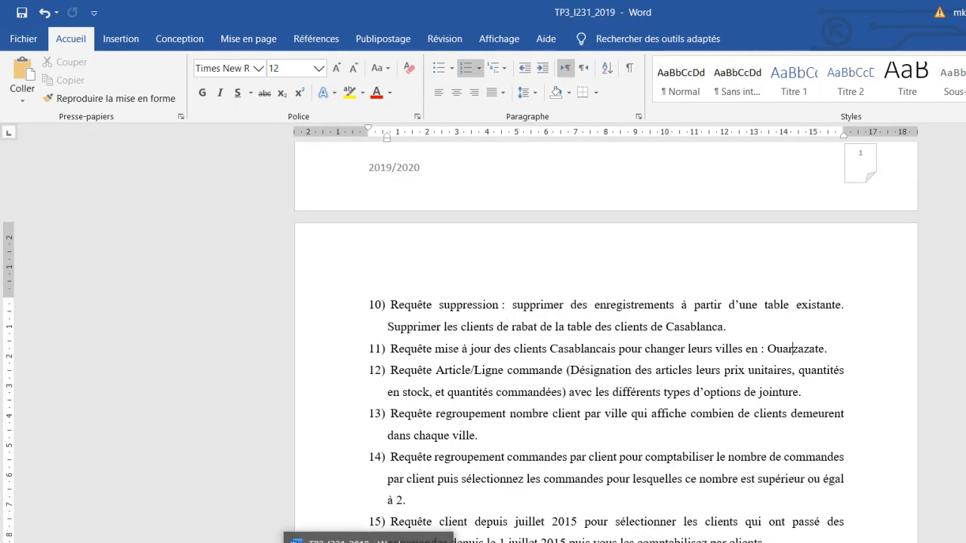
click(329, 542)
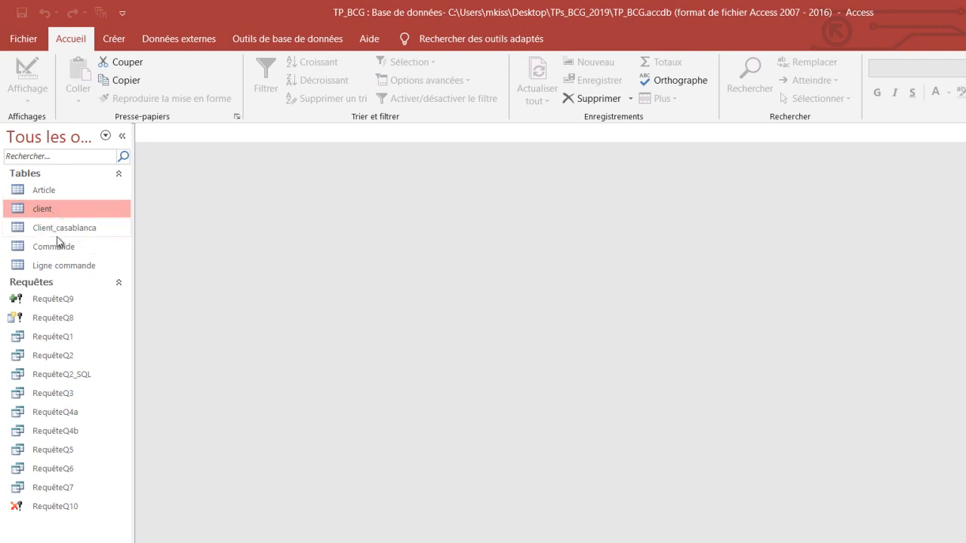
- Review the Ville values in Client_casablanca before the update and close the table
double_click(62, 230)
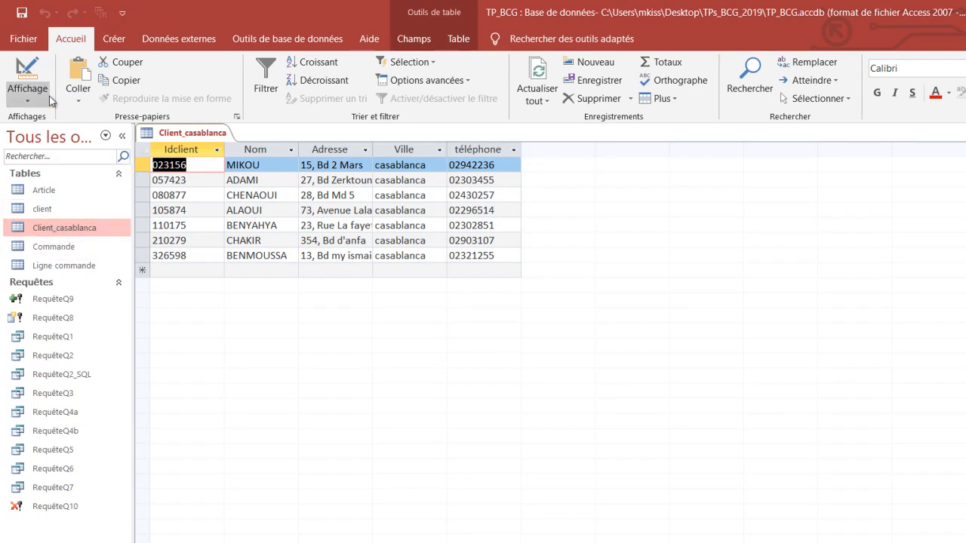
right_click(203, 132)
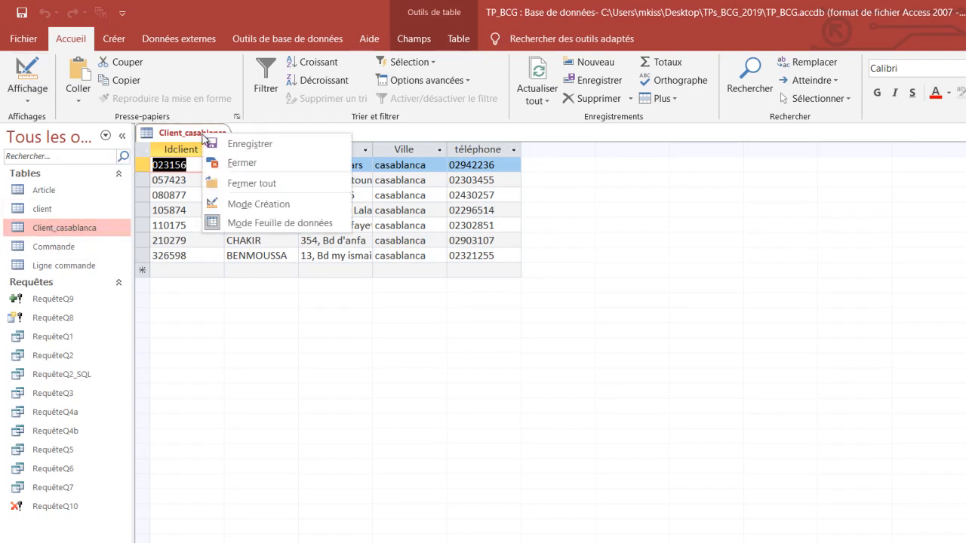
click(242, 163)
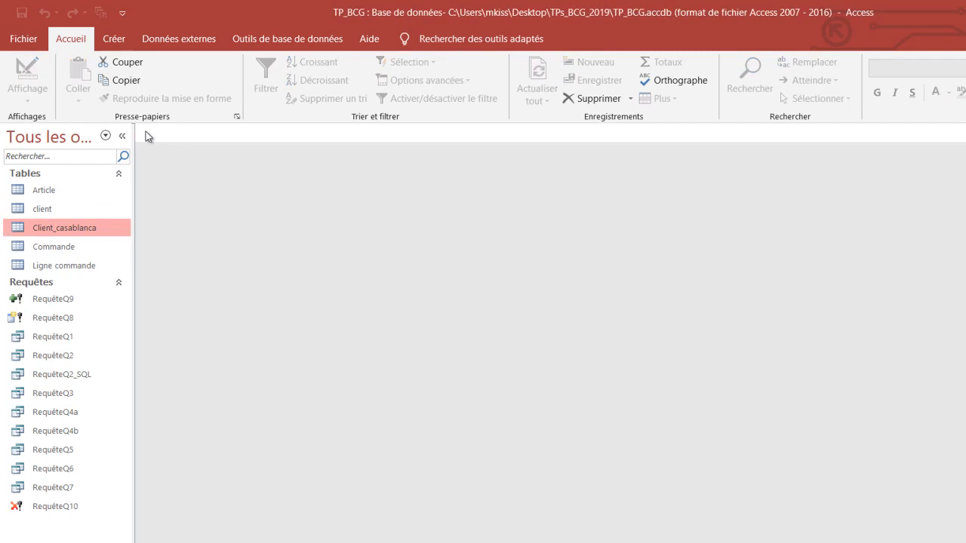
- Create a new query in design view based on the Client_casablanca table
click(114, 38)
click(290, 94)
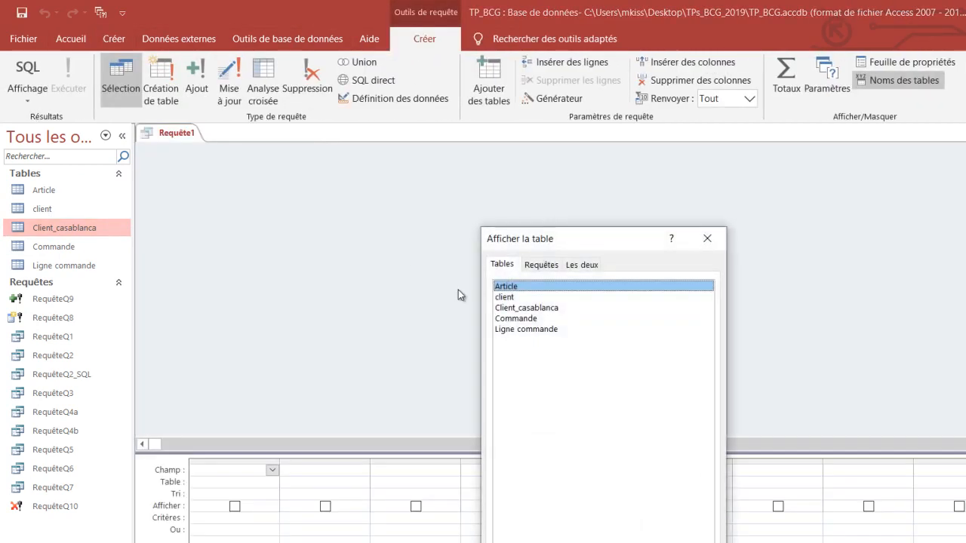
drag(539, 251, 522, 147)
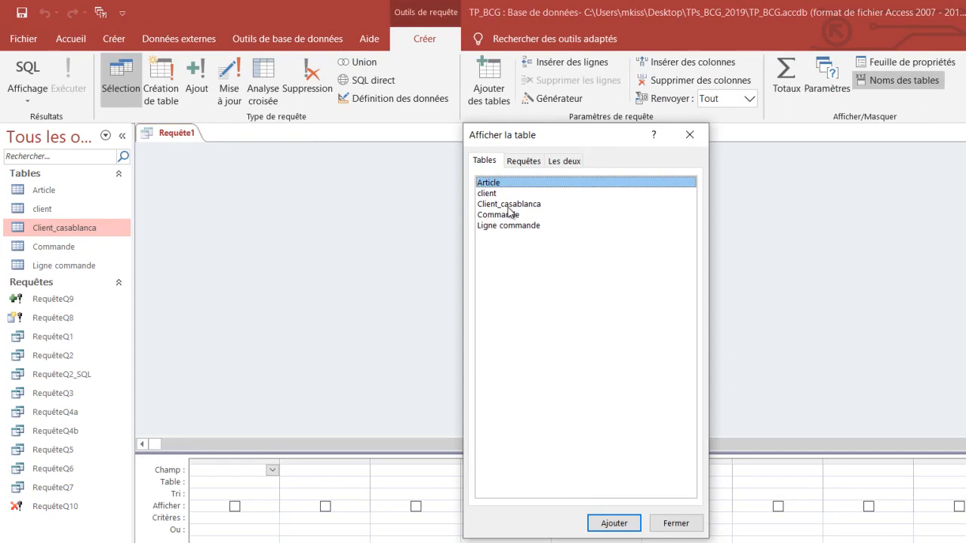
click(511, 205)
click(613, 524)
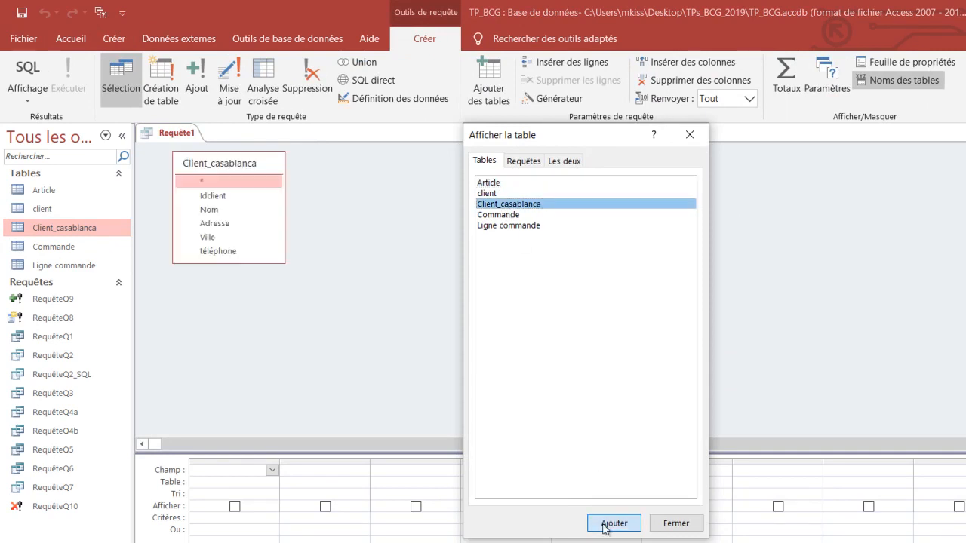
click(675, 523)
- Add the Idclient, Nom, Adresse, Ville and téléphone fields to the query and convert it to an update query
double_click(212, 195)
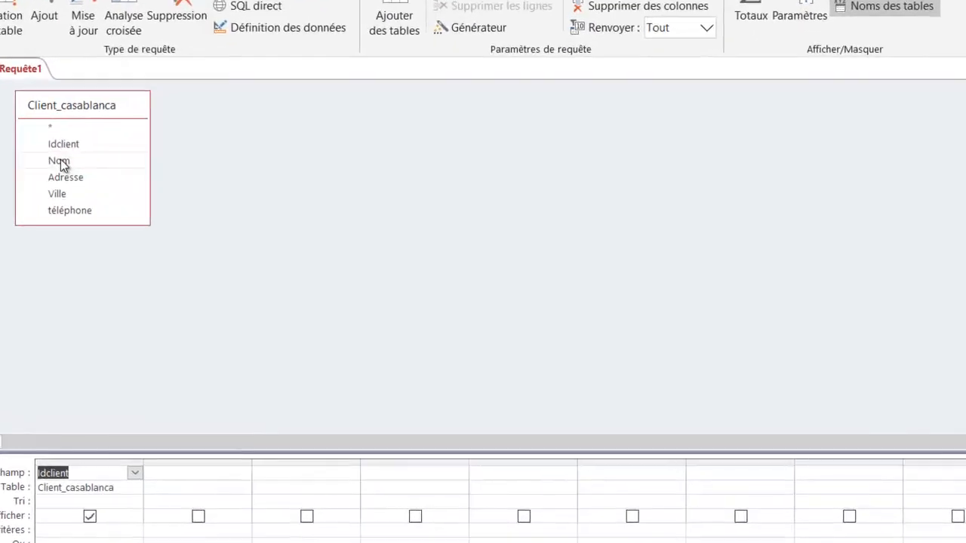
double_click(60, 162)
double_click(61, 177)
click(64, 194)
double_click(63, 193)
double_click(66, 211)
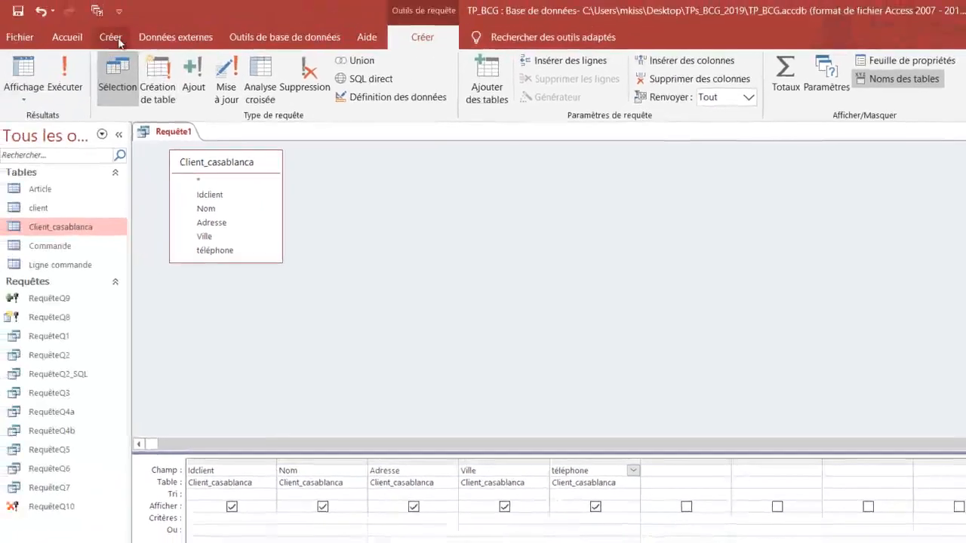
click(113, 38)
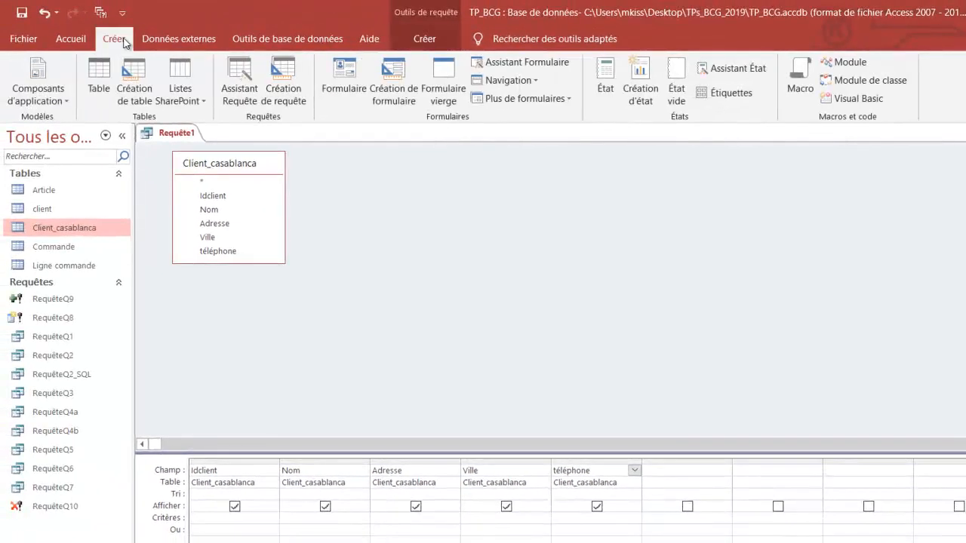
click(431, 36)
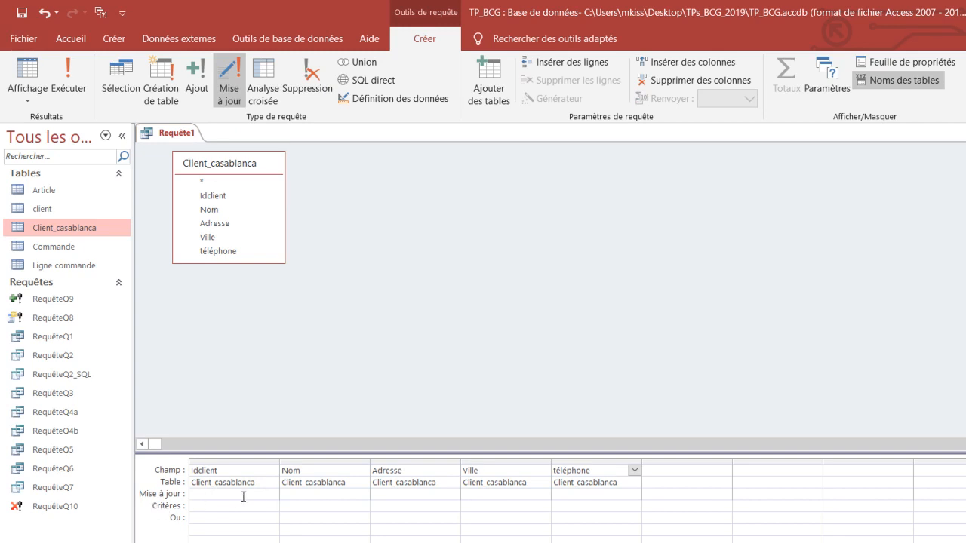
- Set the update value of Ville to "ouarzazate", checking the spelling in the Word sheet, and run the query, accepting the changes
click(475, 494)
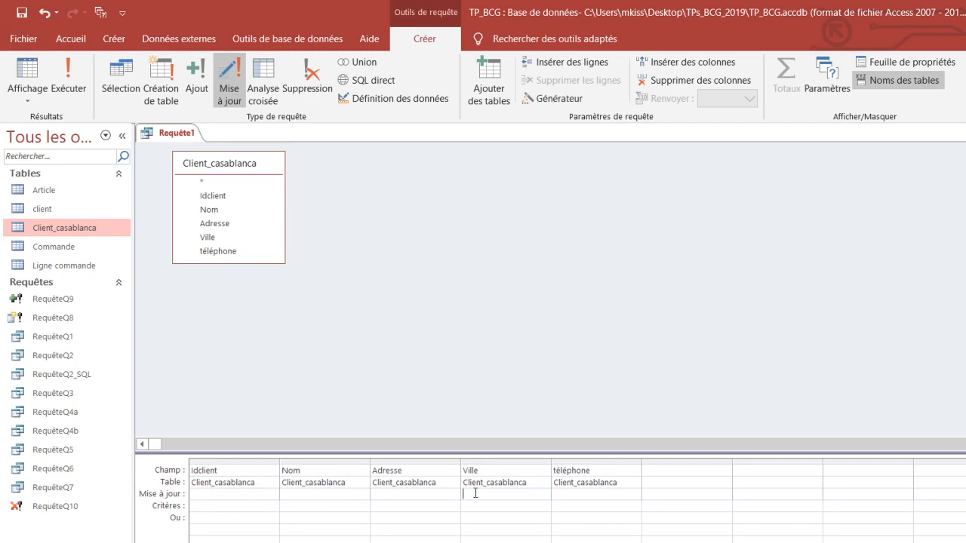
text(ouarzazate)
click(370, 542)
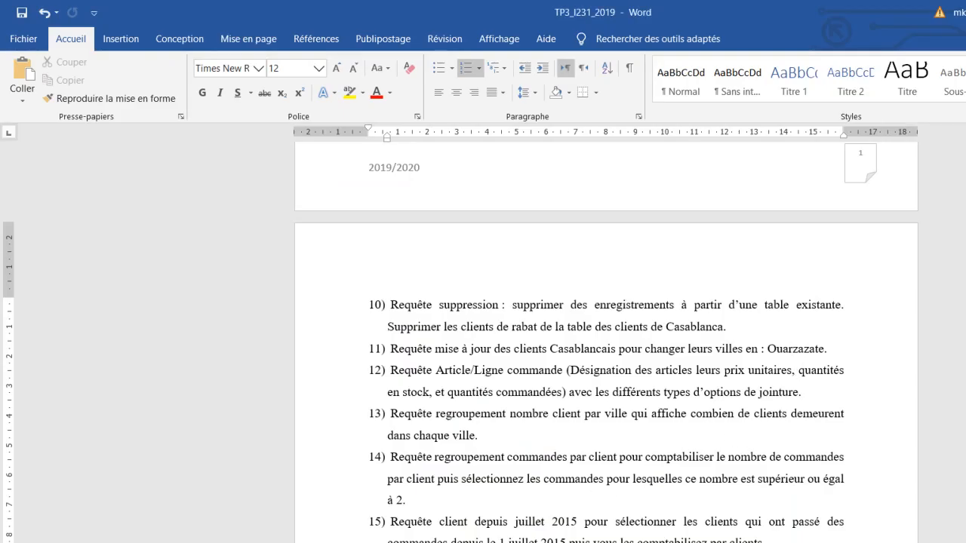
key(alt+Tab)
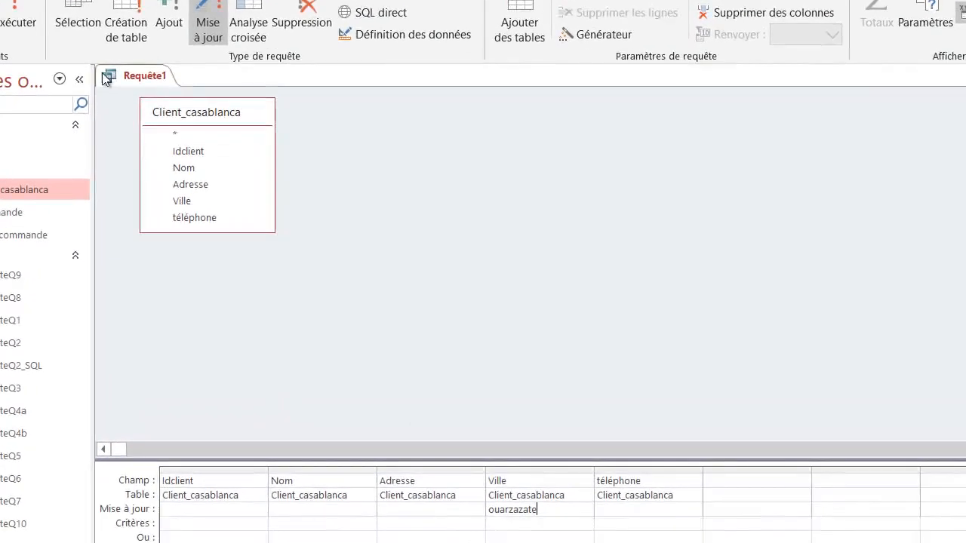
click(10, 7)
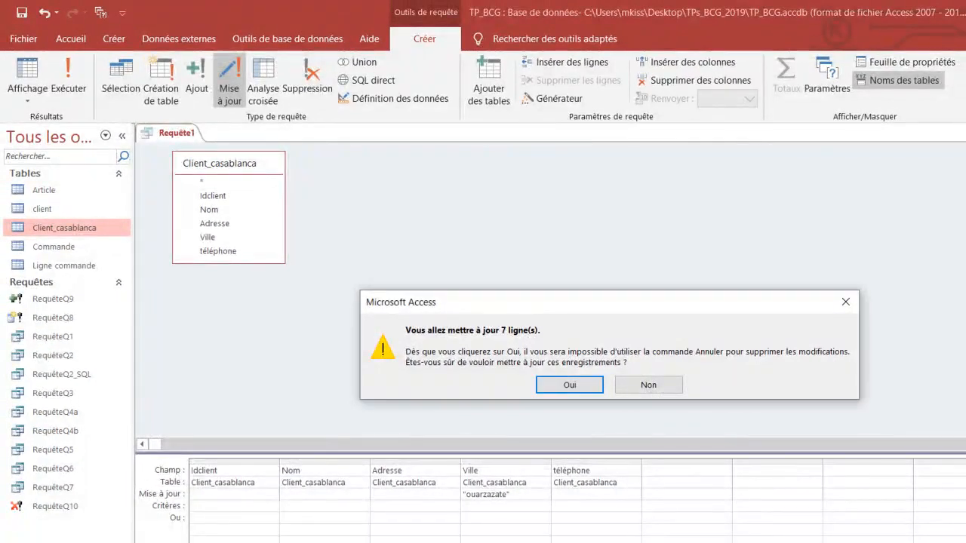
click(554, 386)
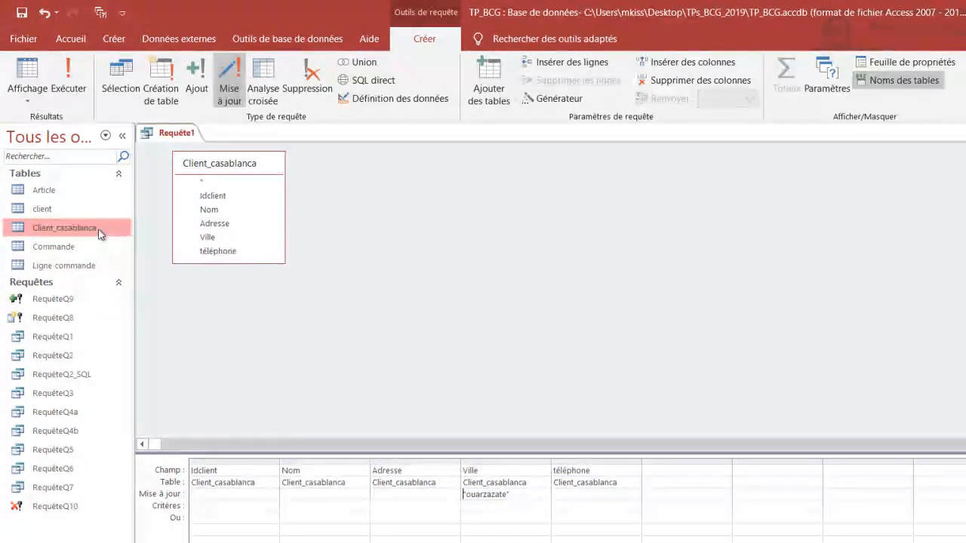
- Close the update query, saving it as RequêteQ11
right_click(175, 135)
click(221, 168)
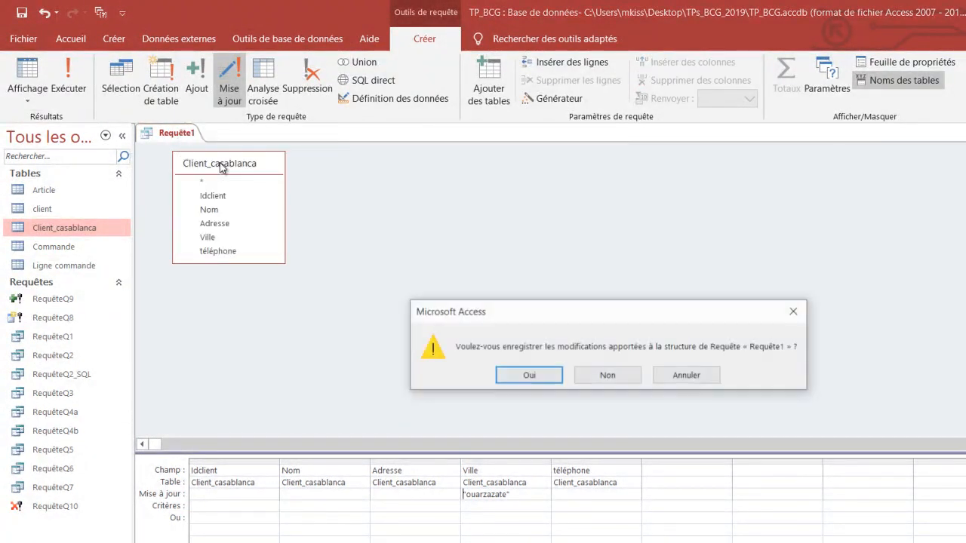
click(530, 374)
click(559, 231)
key(BackSpace)
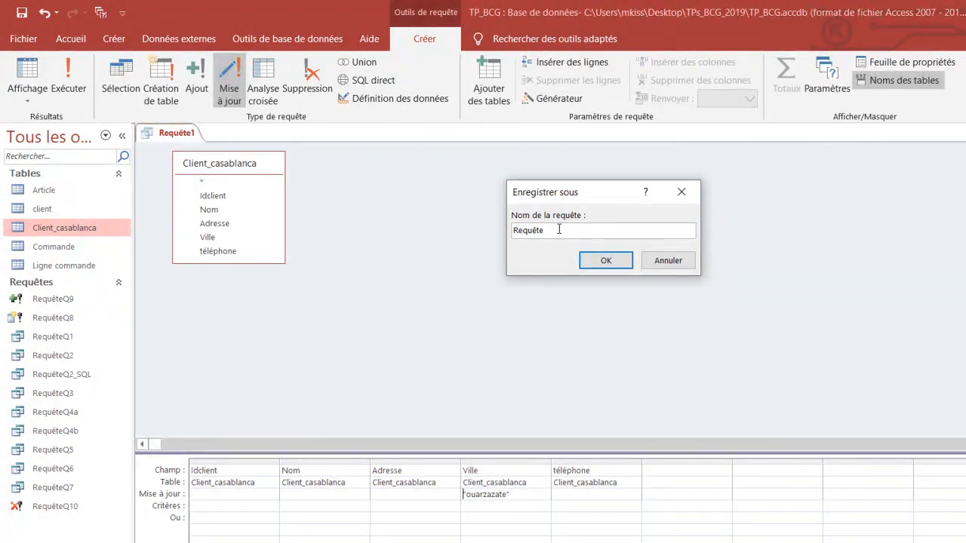
text(Q11)
click(609, 261)
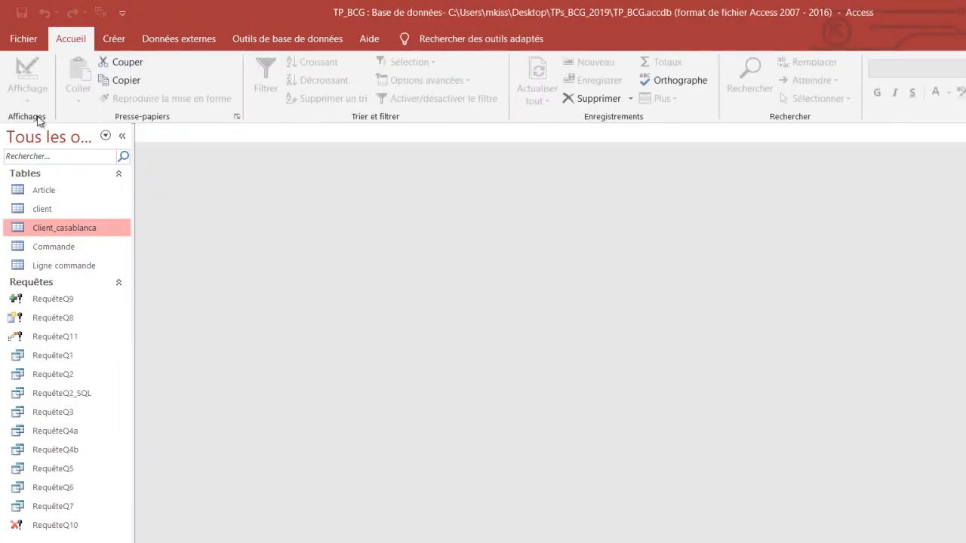
- Open Client_casablanca to check the Ville values after the update, and close the table
double_click(66, 230)
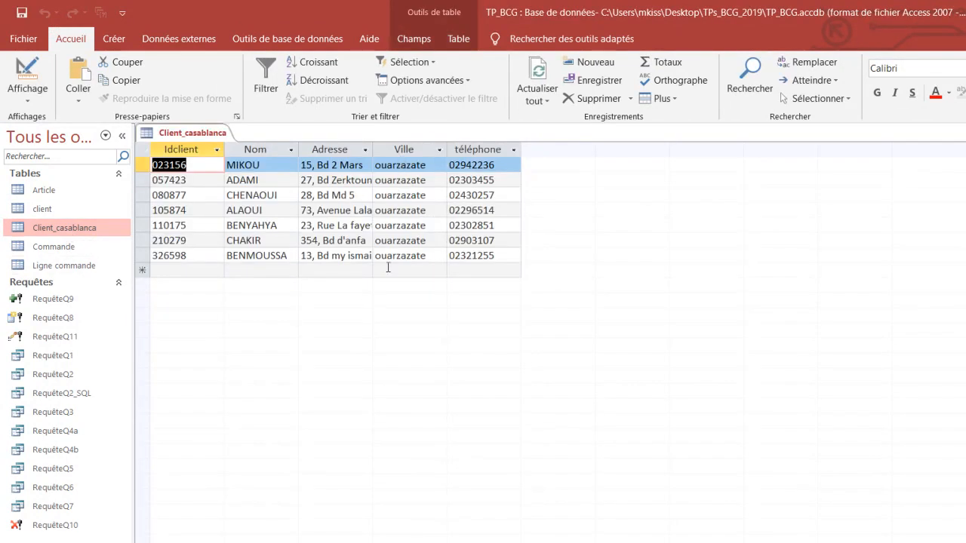
right_click(203, 122)
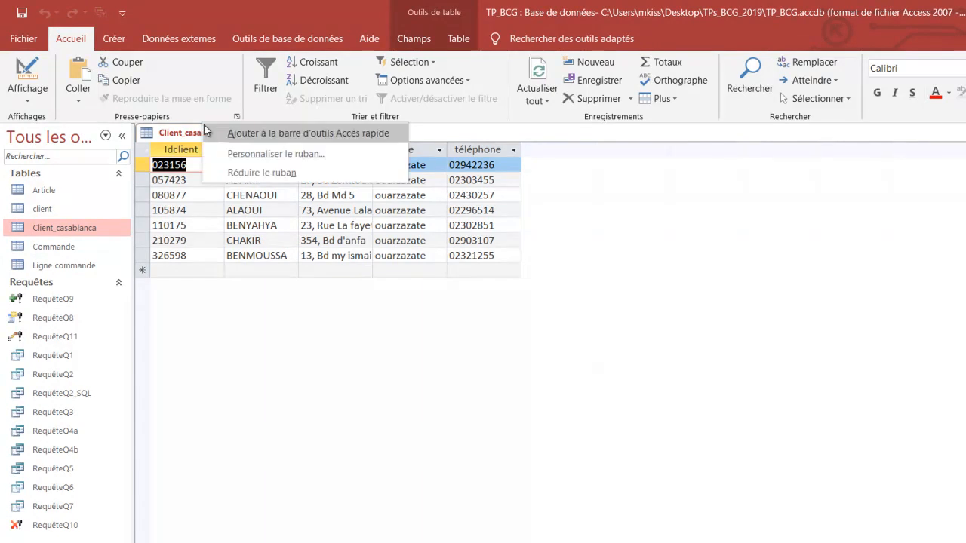
right_click(175, 142)
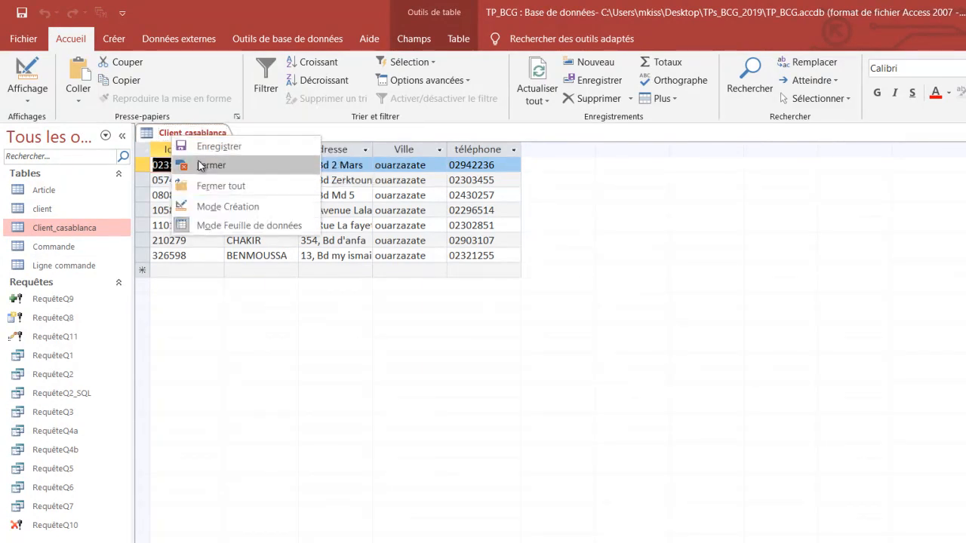